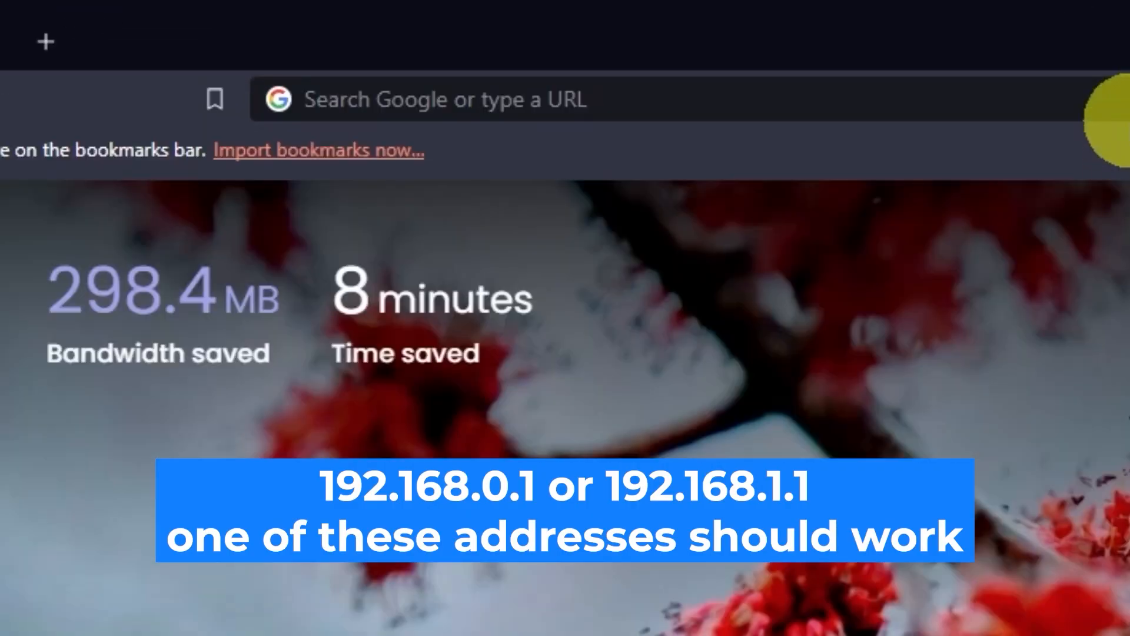
# Load the router address 192.168.0.1 in Brave to reach the login page.
pyautogui.click(563, 39)
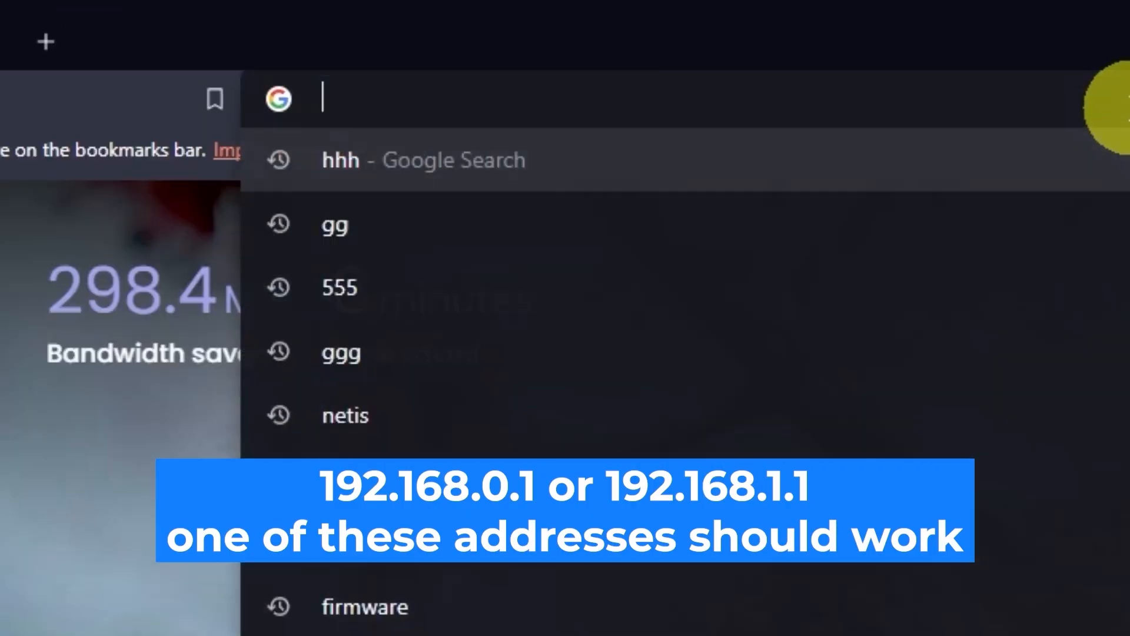
pyautogui.write('192.168.0')
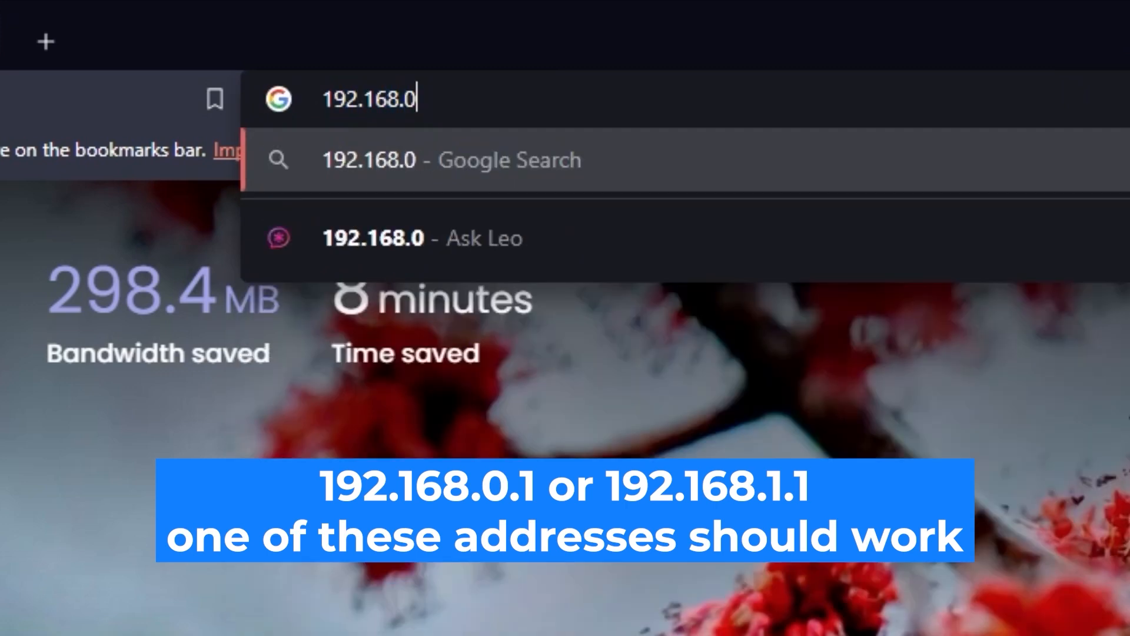
pyautogui.write('.1')
pyautogui.press('Return')
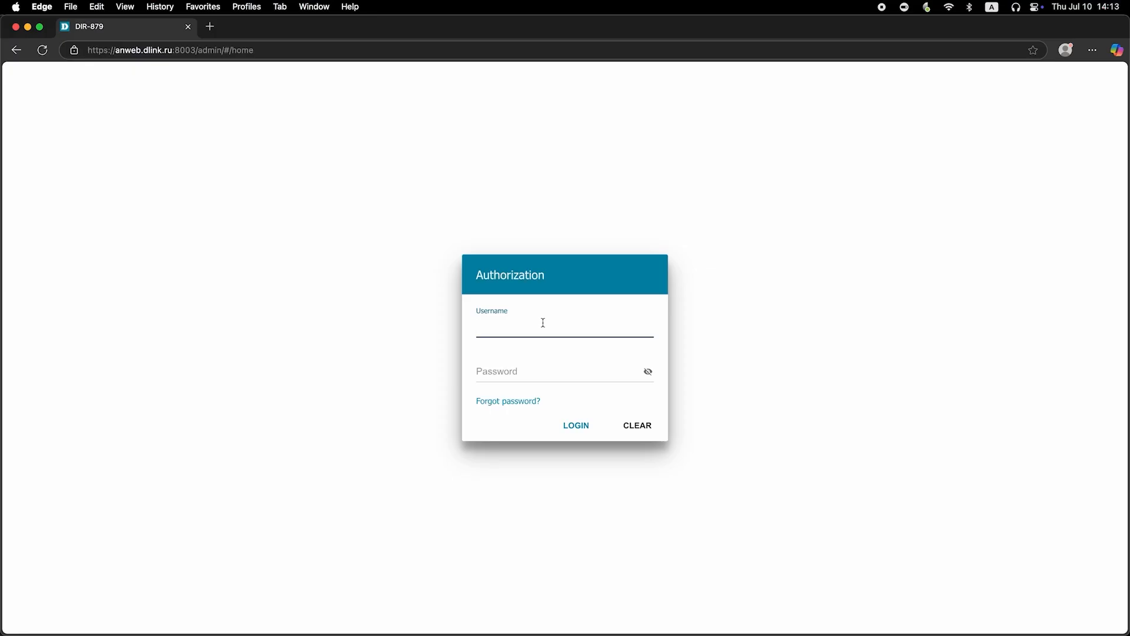
# Log in as admin with the default router password, re-entering it until login succeeds.
pyautogui.write('admin')
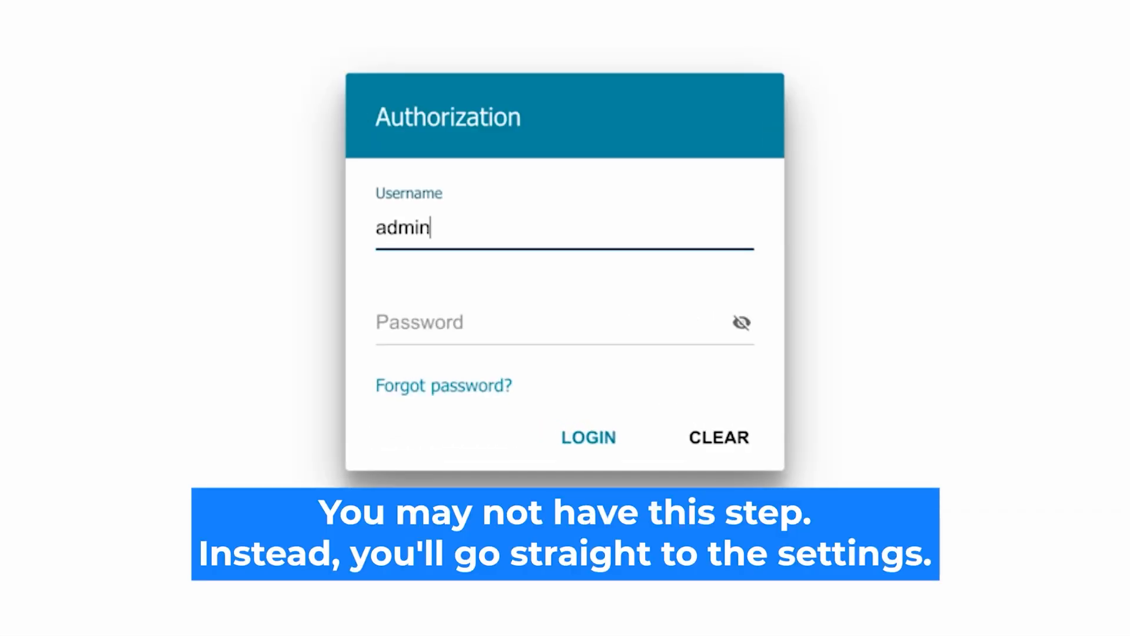
pyautogui.click(434, 324)
pyautogui.write('password')
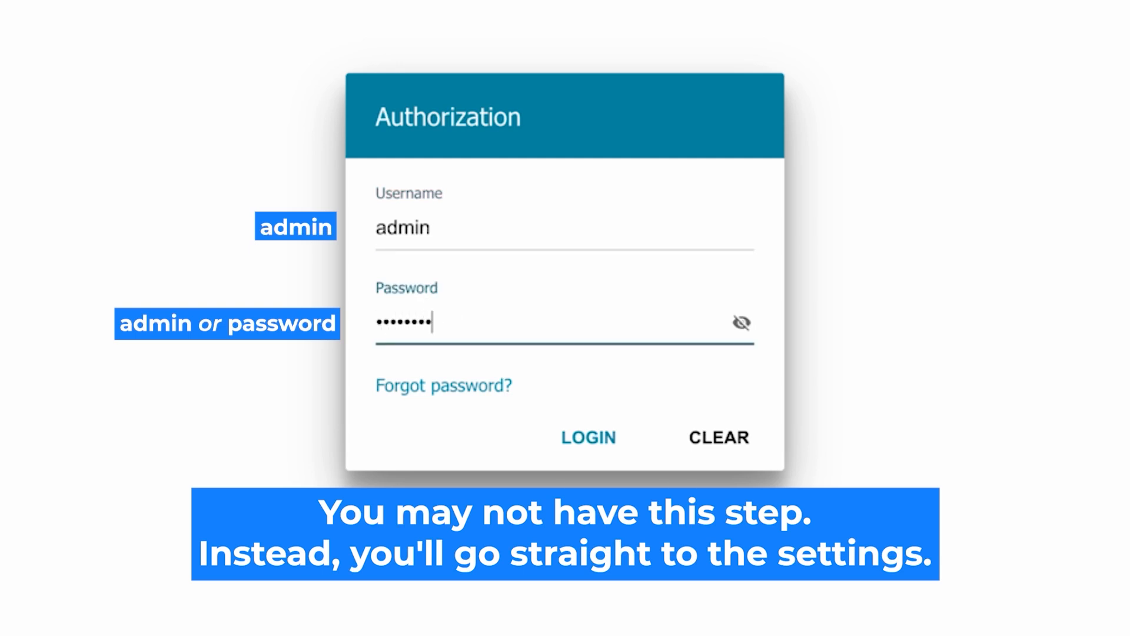
pyautogui.click(739, 322)
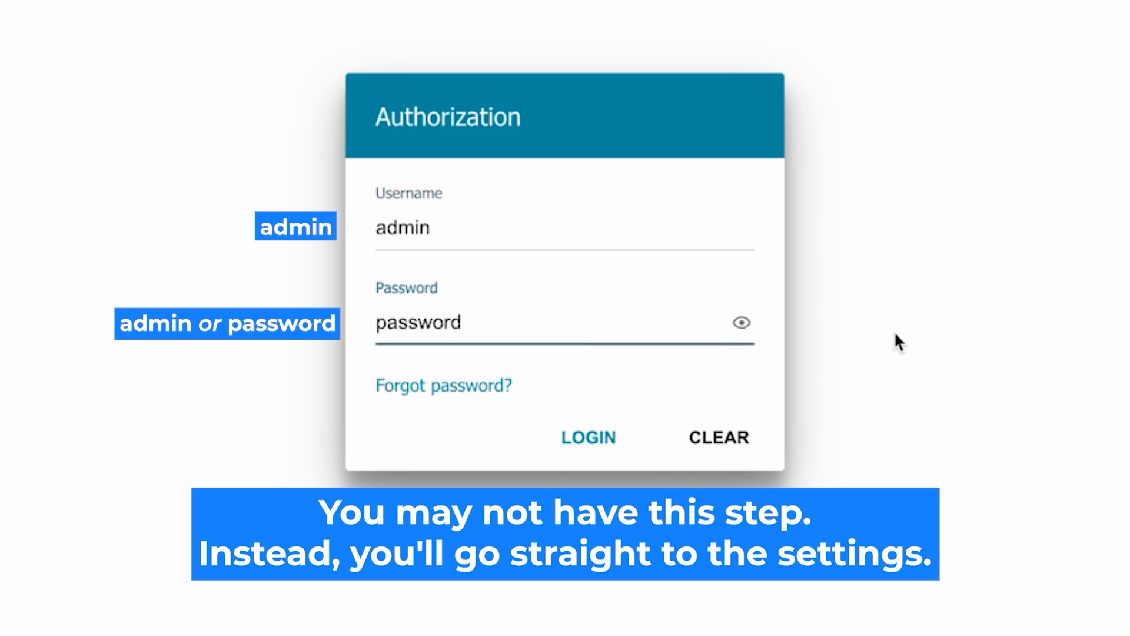
pyautogui.click(568, 435)
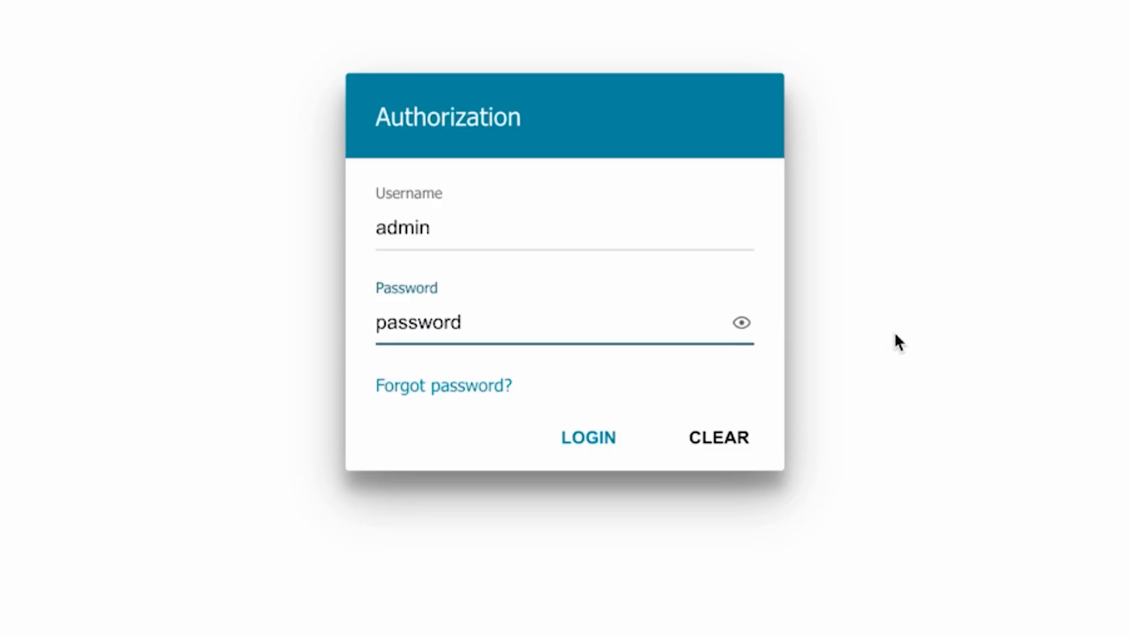
pyautogui.click(574, 437)
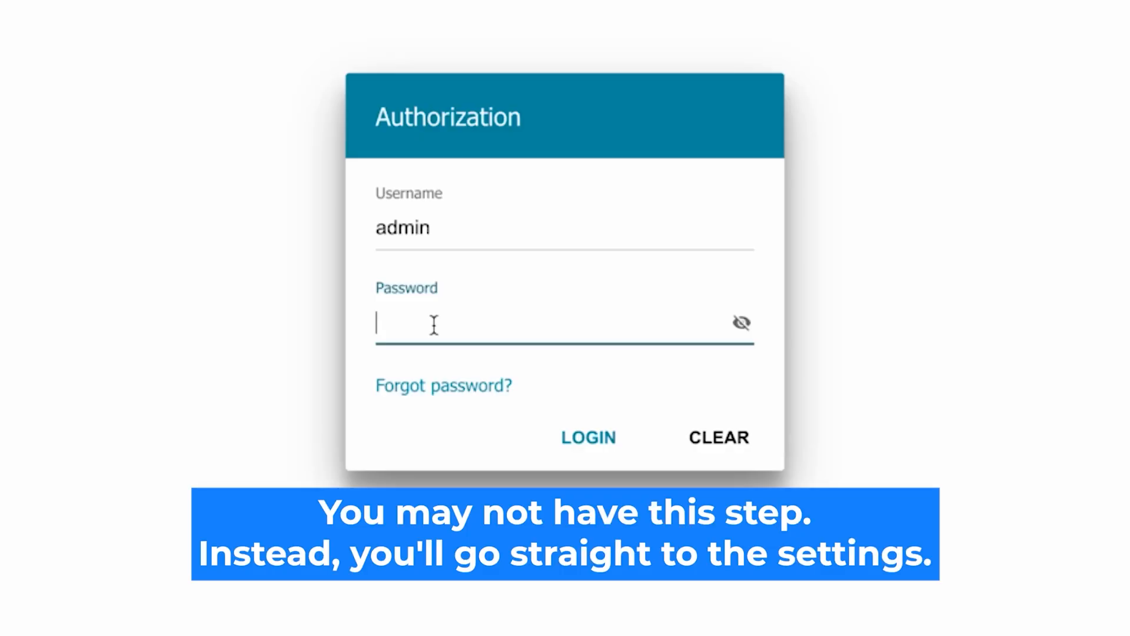
pyautogui.write('*********')
pyautogui.click(741, 322)
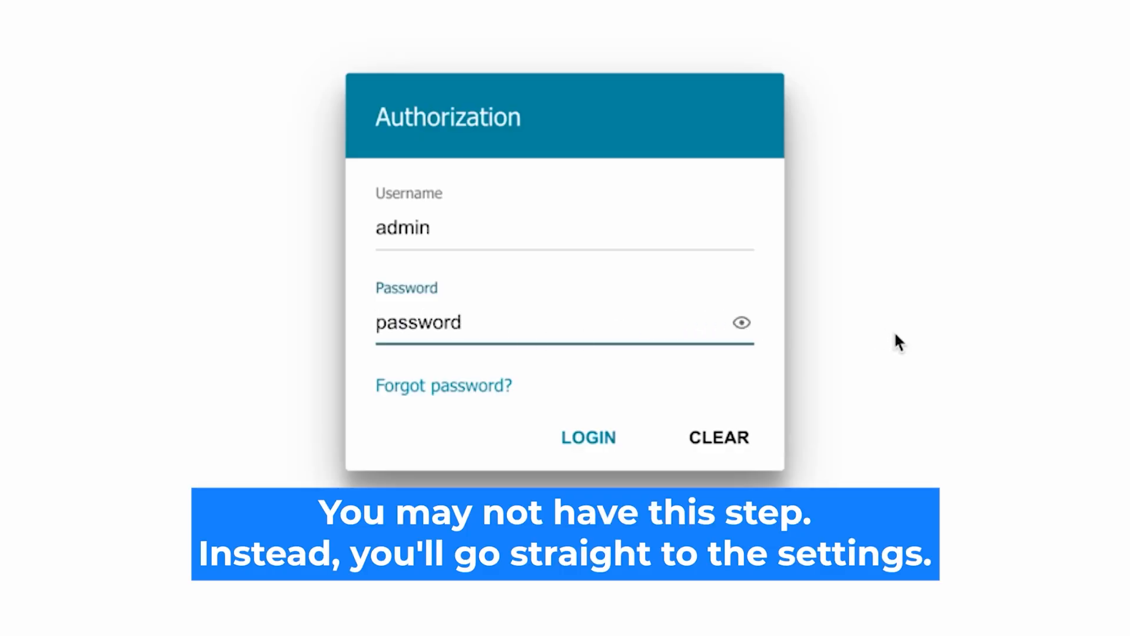
pyautogui.click(572, 436)
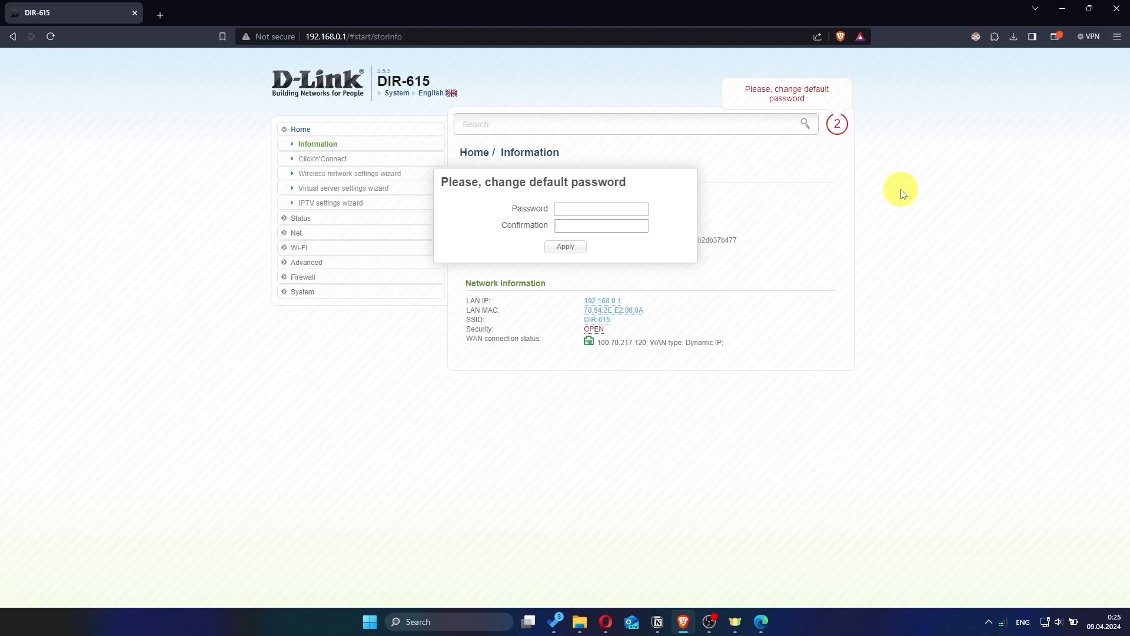
# Enter a new administrator password in Password and Confirmation and apply it.
pyautogui.click(618, 209)
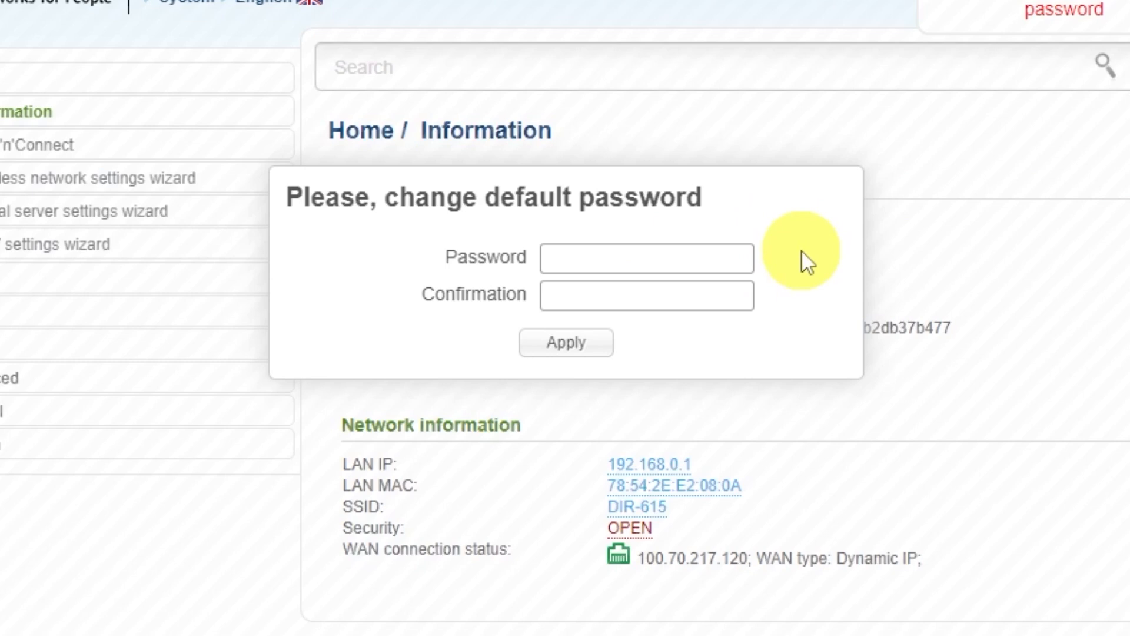
pyautogui.write('********')
pyautogui.click(729, 288)
pyautogui.write('*********')
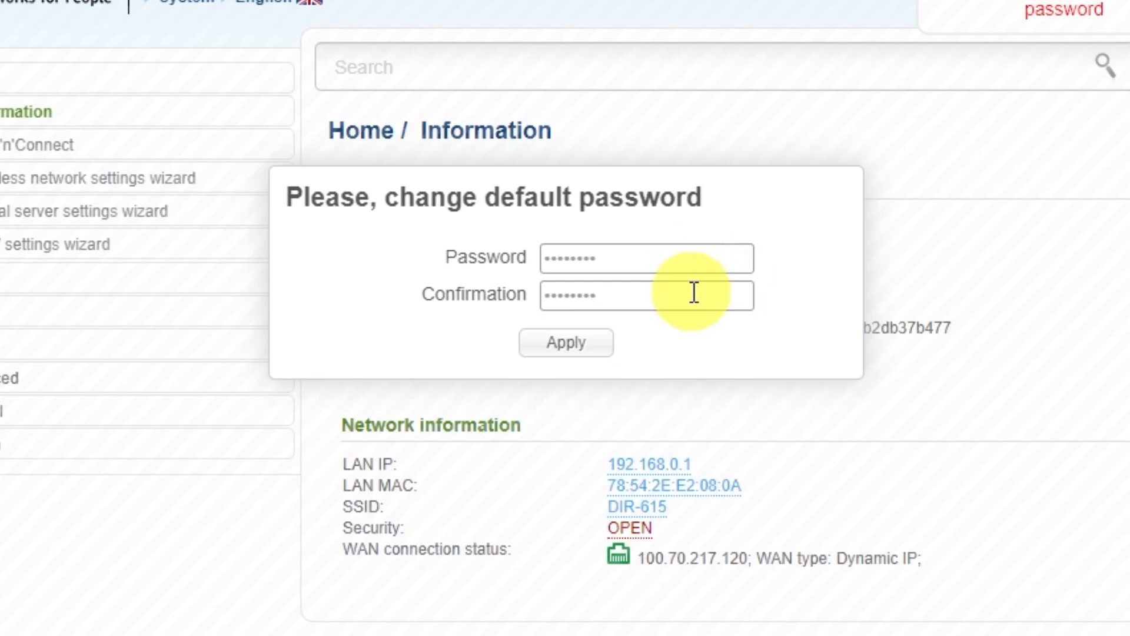
pyautogui.click(595, 345)
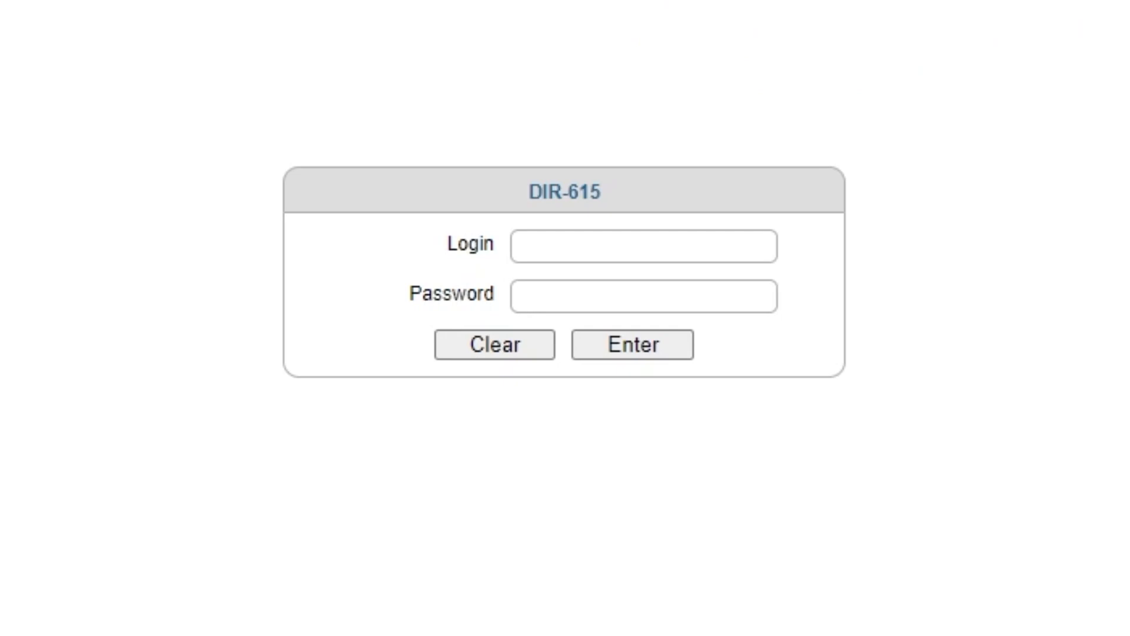
# Log back in as admin with the new password, declining the browser's password saving.
pyautogui.click(606, 242)
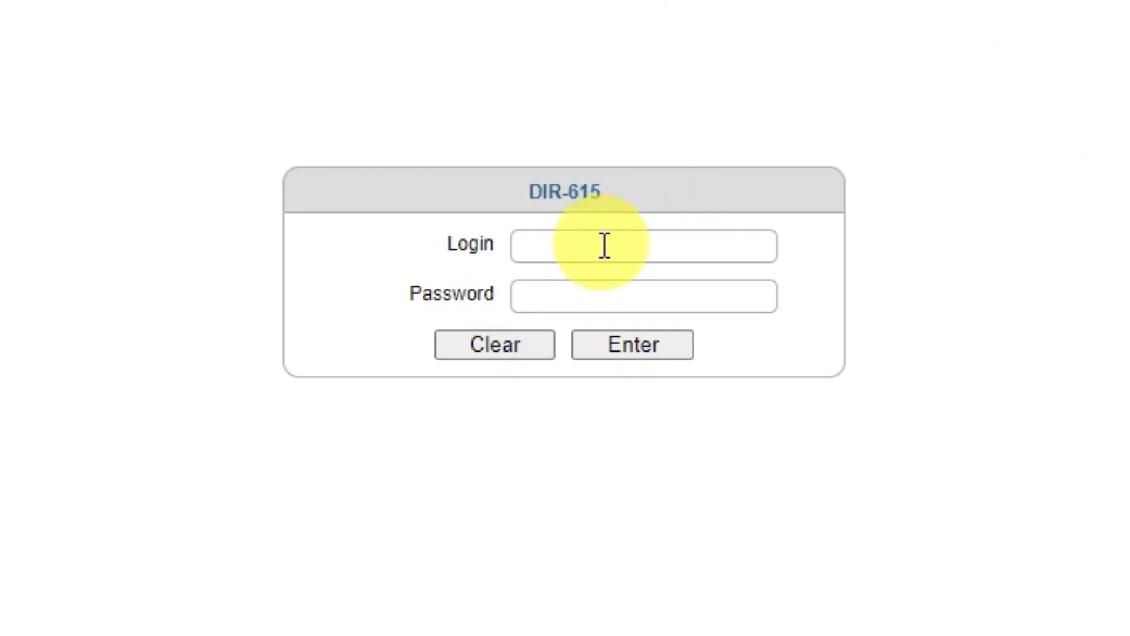
pyautogui.write('admin')
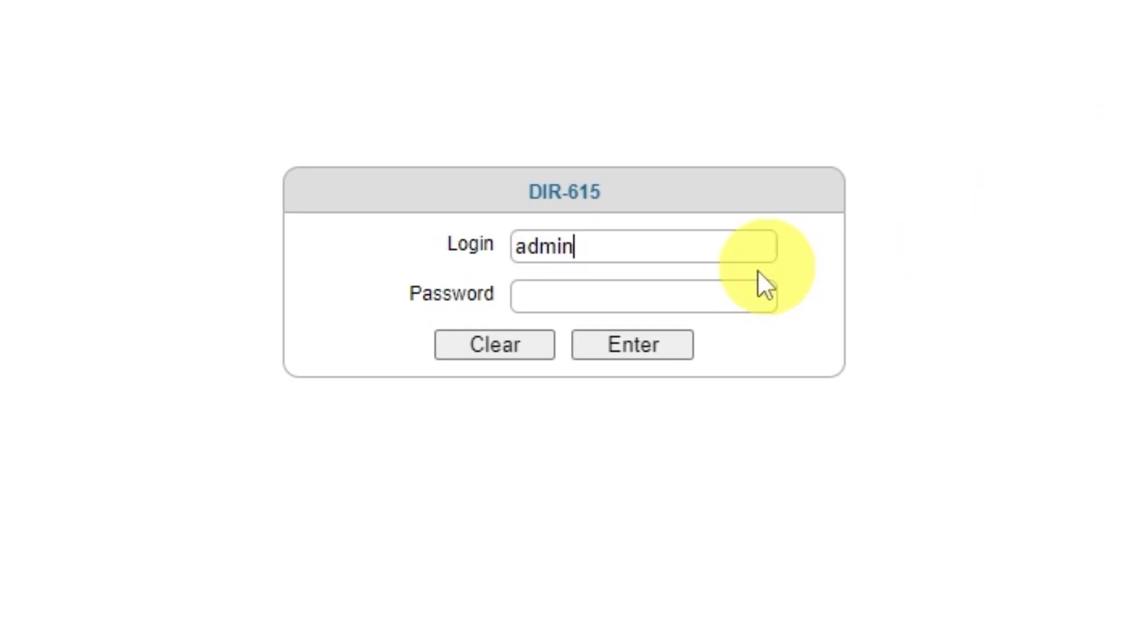
pyautogui.click(699, 297)
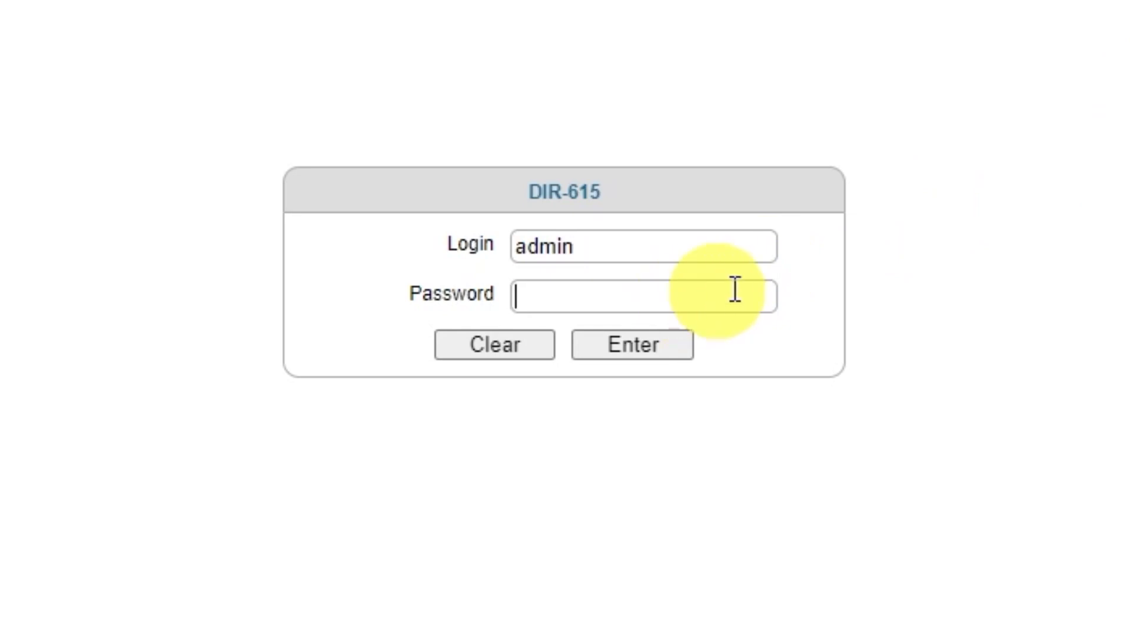
pyautogui.write('a•••••••')
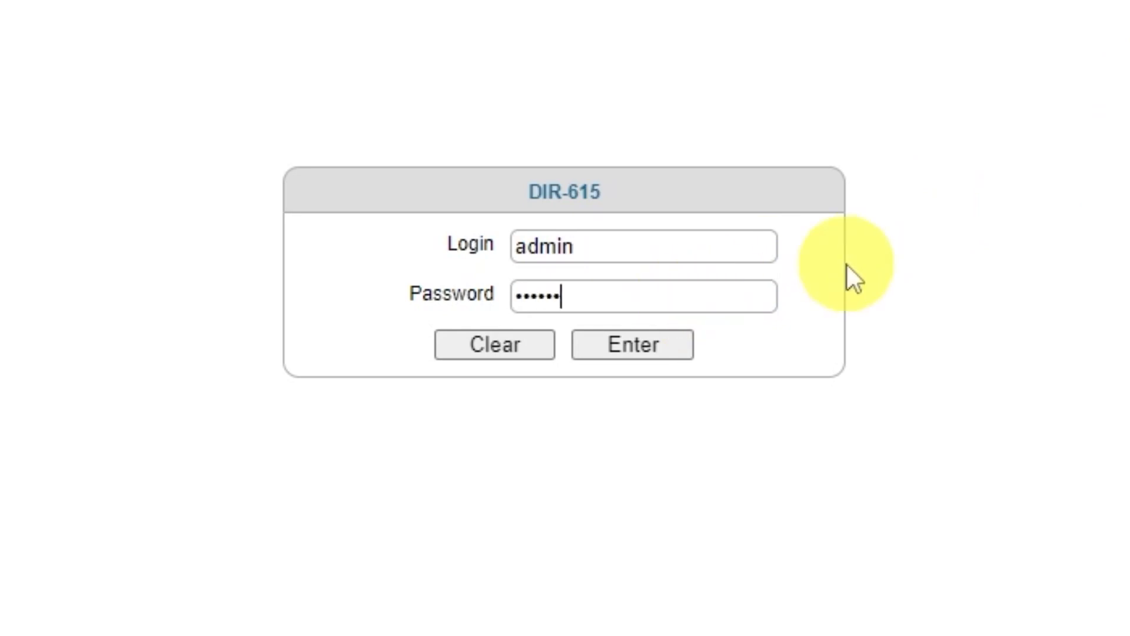
pyautogui.click(624, 352)
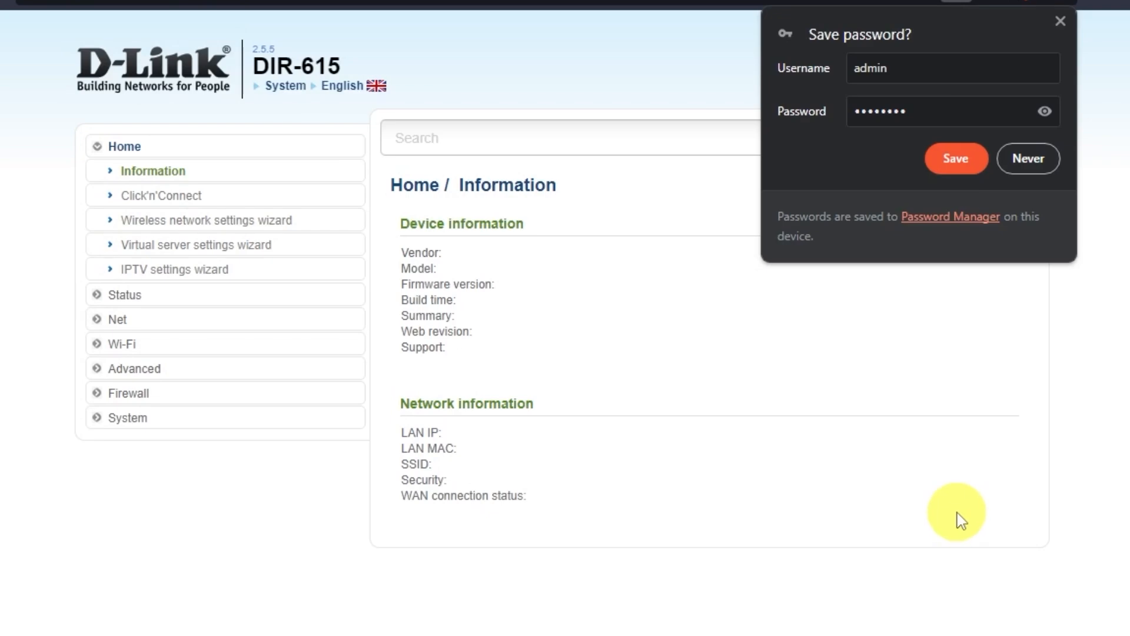
pyautogui.click(1039, 163)
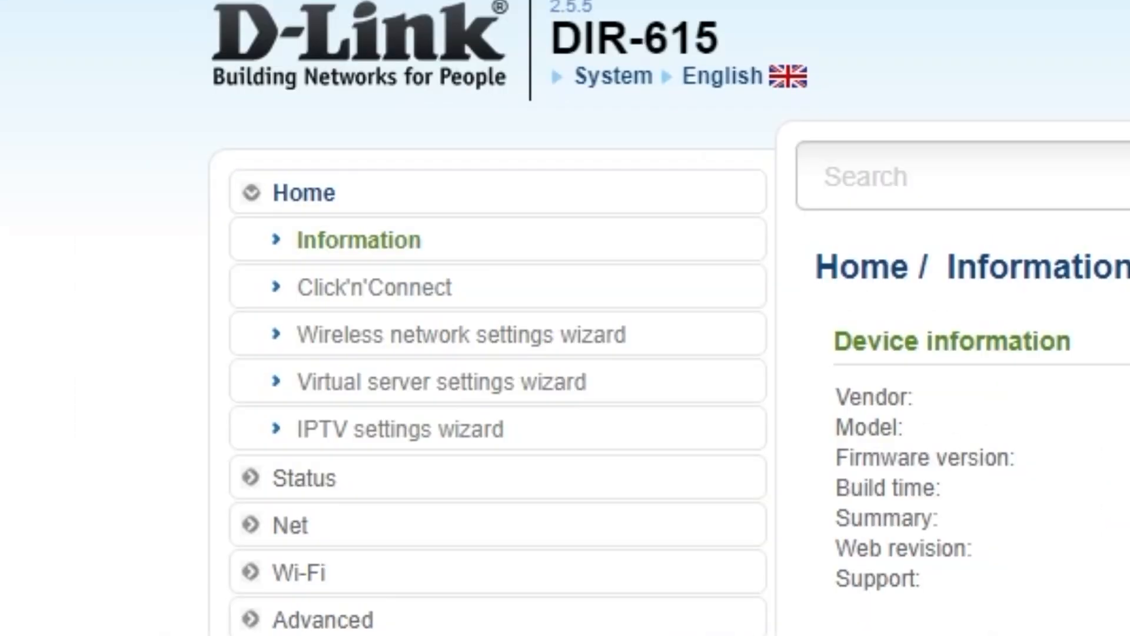
# Start Click'n'Connect and switch the connection type from PPPoE to Dynamic IP.
pyautogui.click(430, 297)
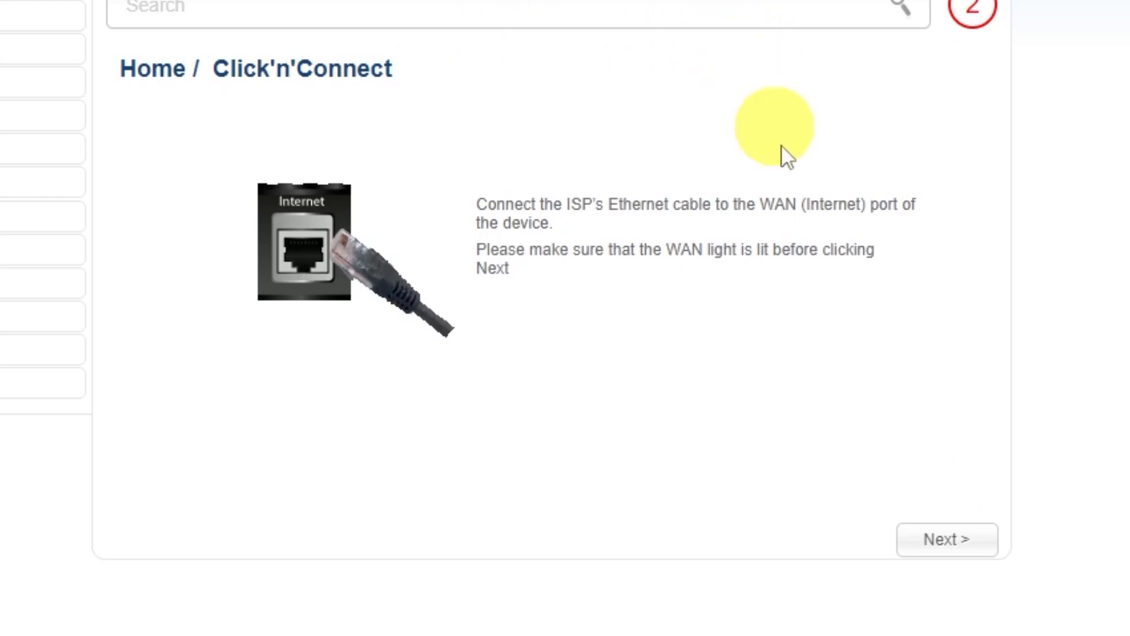
pyautogui.click(948, 543)
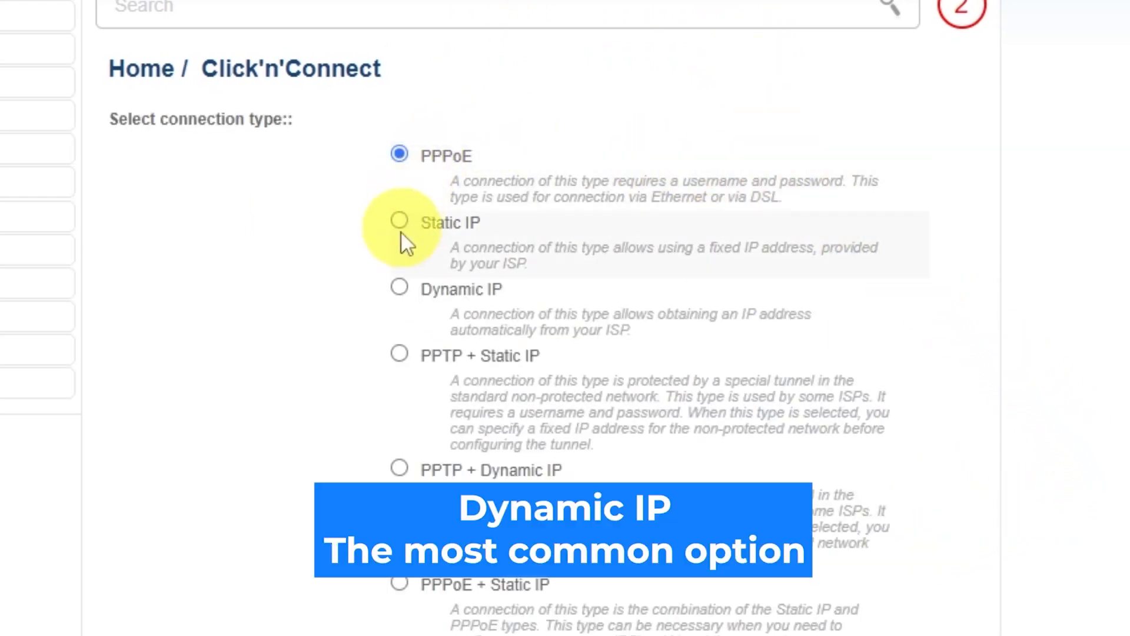
pyautogui.scroll(-4, 398, 377)
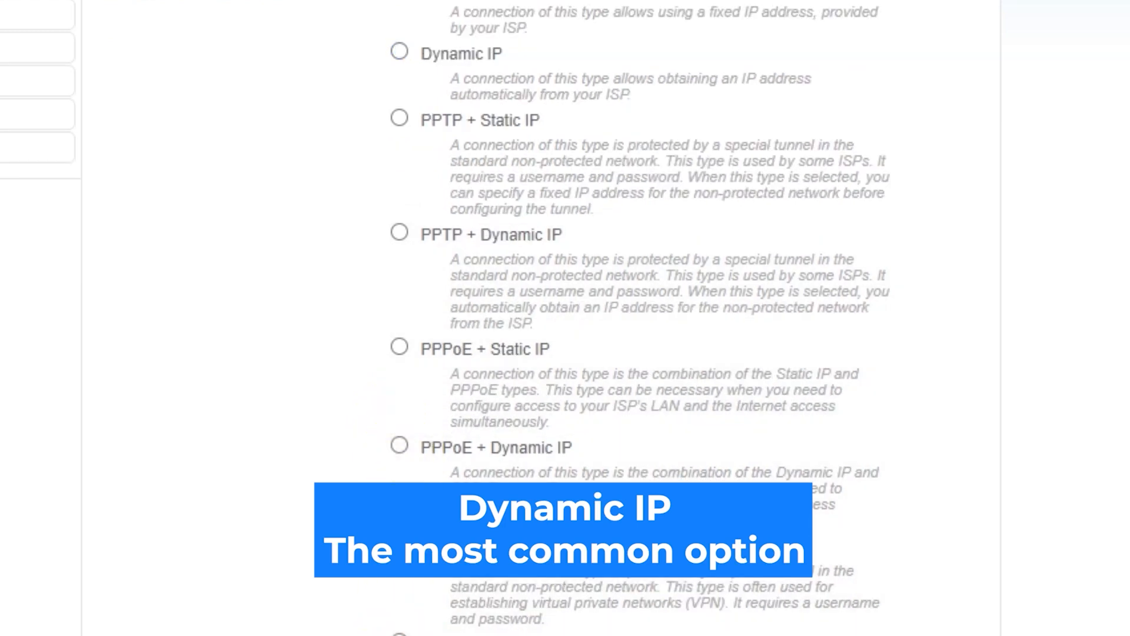
pyautogui.scroll(4, 565, 318)
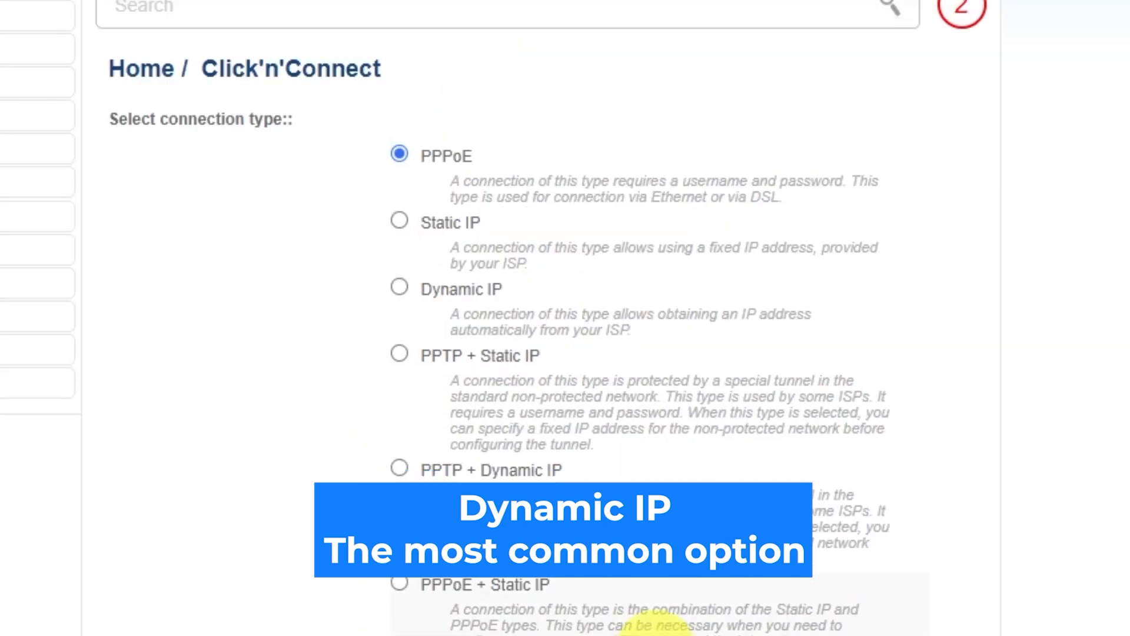
pyautogui.click(400, 287)
pyautogui.scroll(-2, 1000, 386)
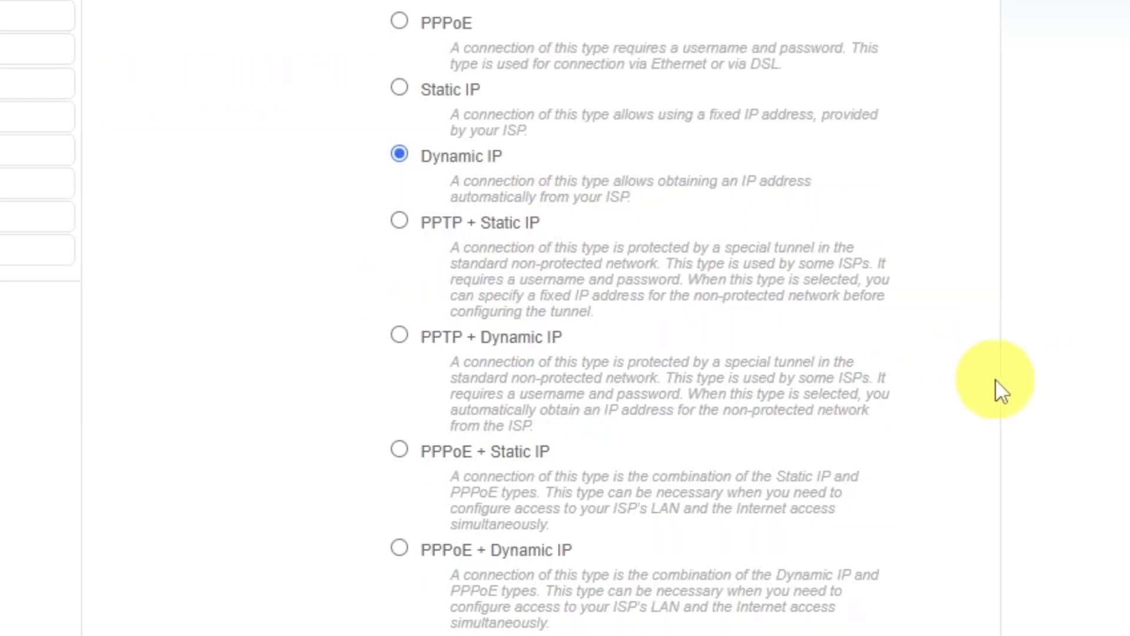
pyautogui.scroll(-8, 1001, 388)
pyautogui.scroll(-7, 906, 580)
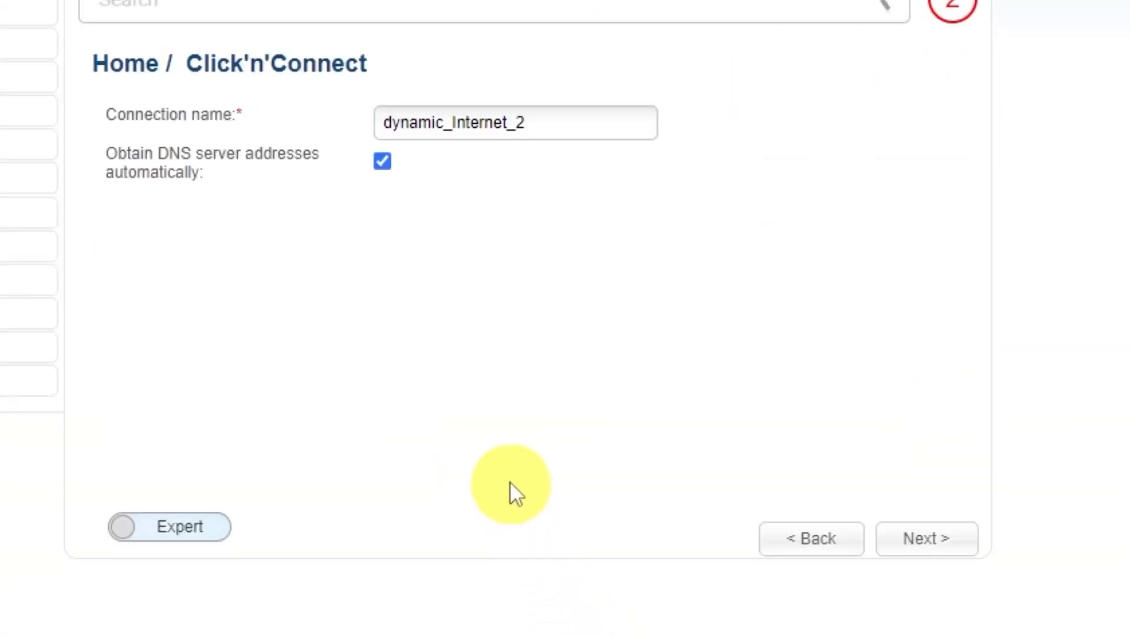
# Rename the connection to 'd-link wifi', apply it, and confirm the Internet check succeeds.
pyautogui.moveTo(552, 122); pyautogui.dragTo(383, 121)
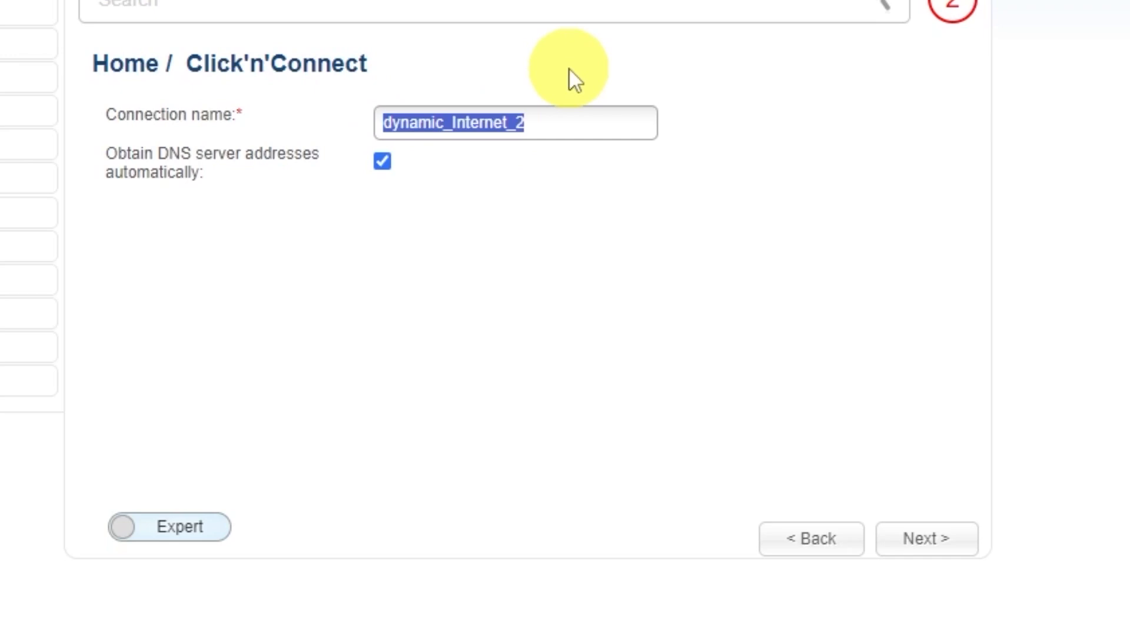
pyautogui.write('d-link wifi')
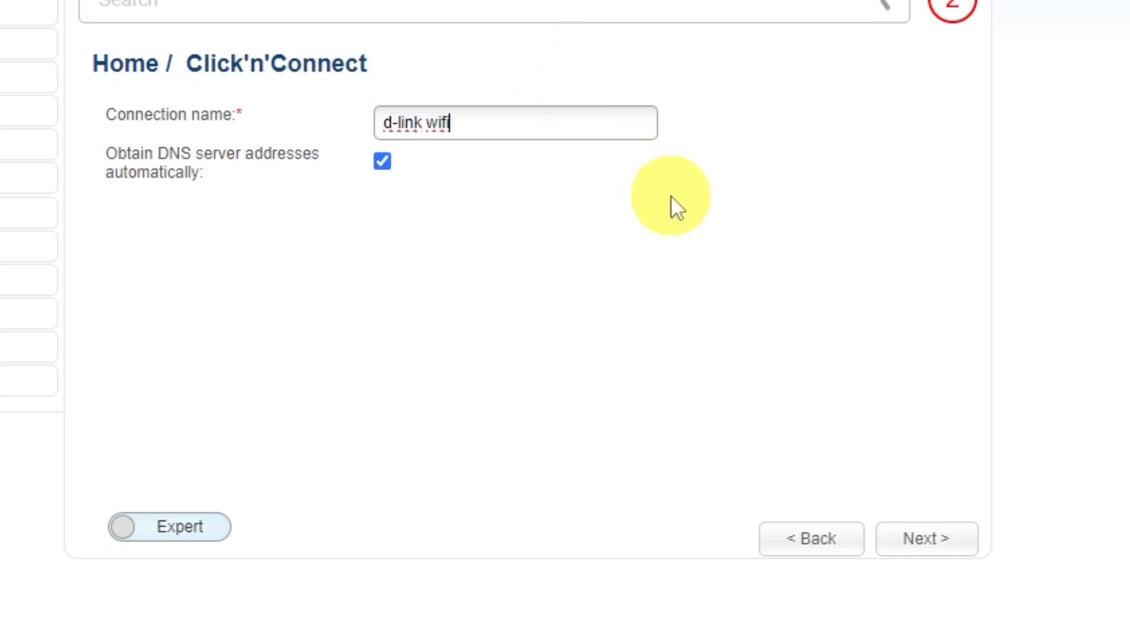
pyautogui.click(934, 539)
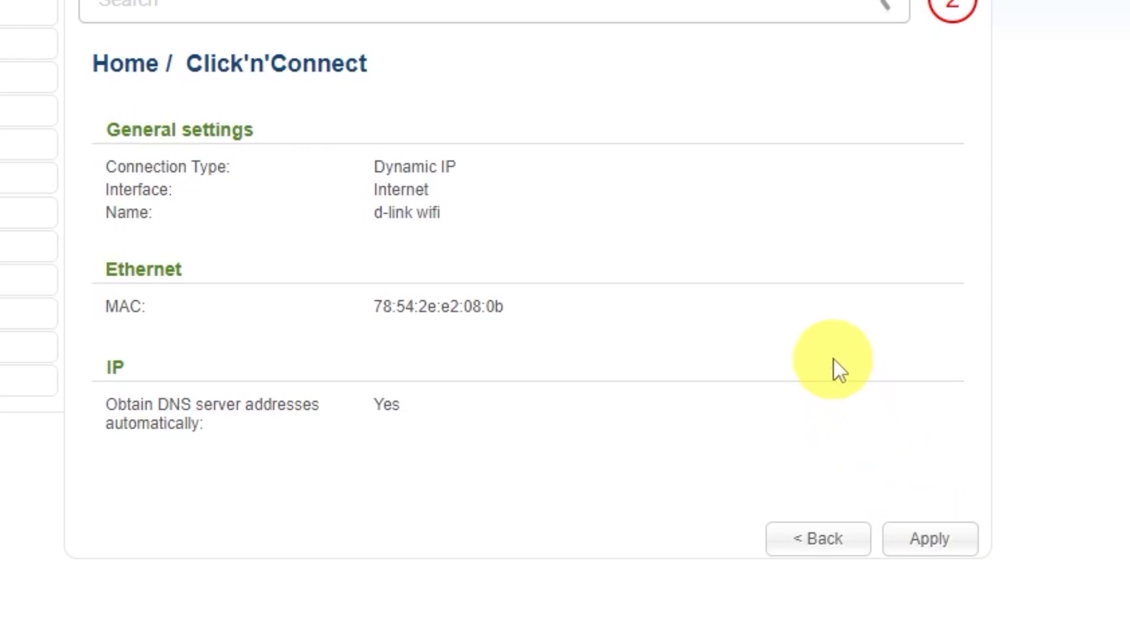
pyautogui.click(934, 536)
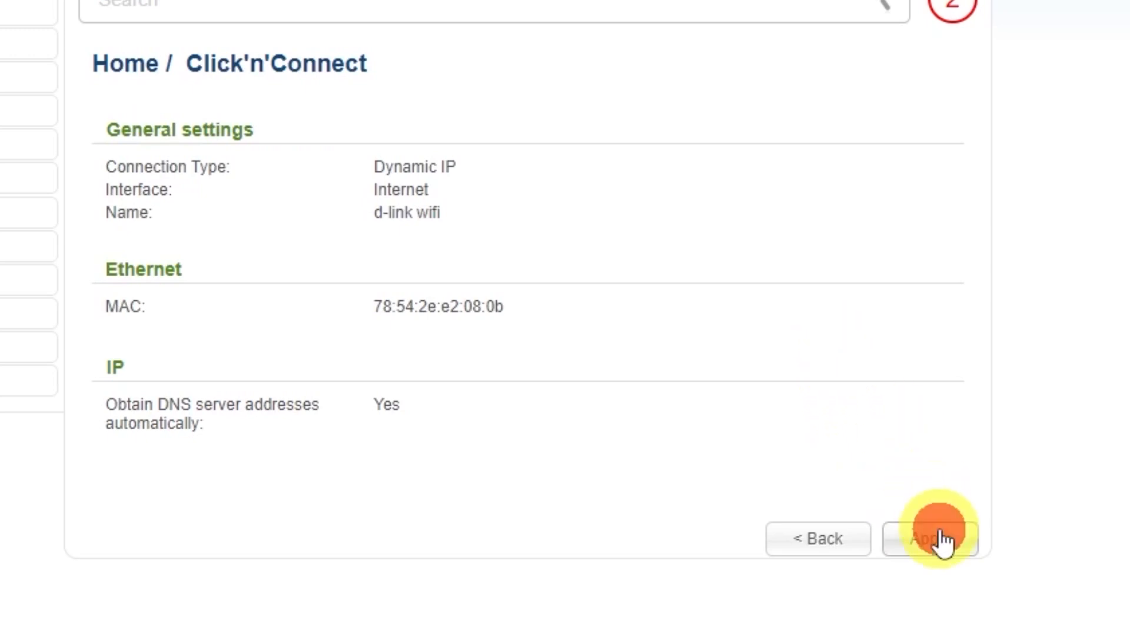
pyautogui.click(512, 132)
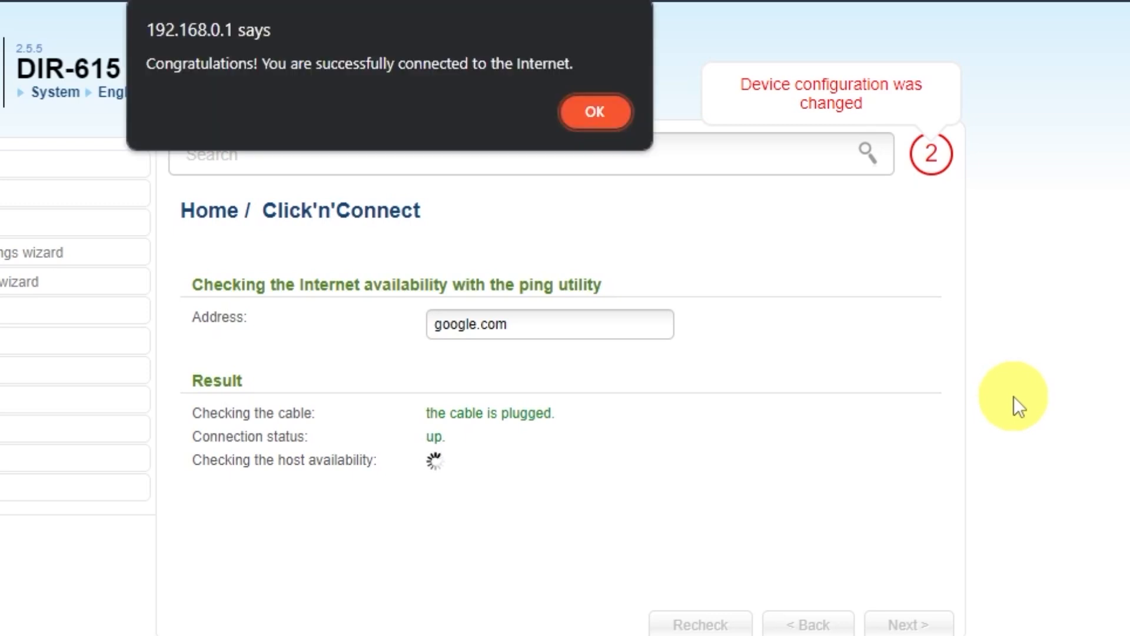
pyautogui.click(592, 114)
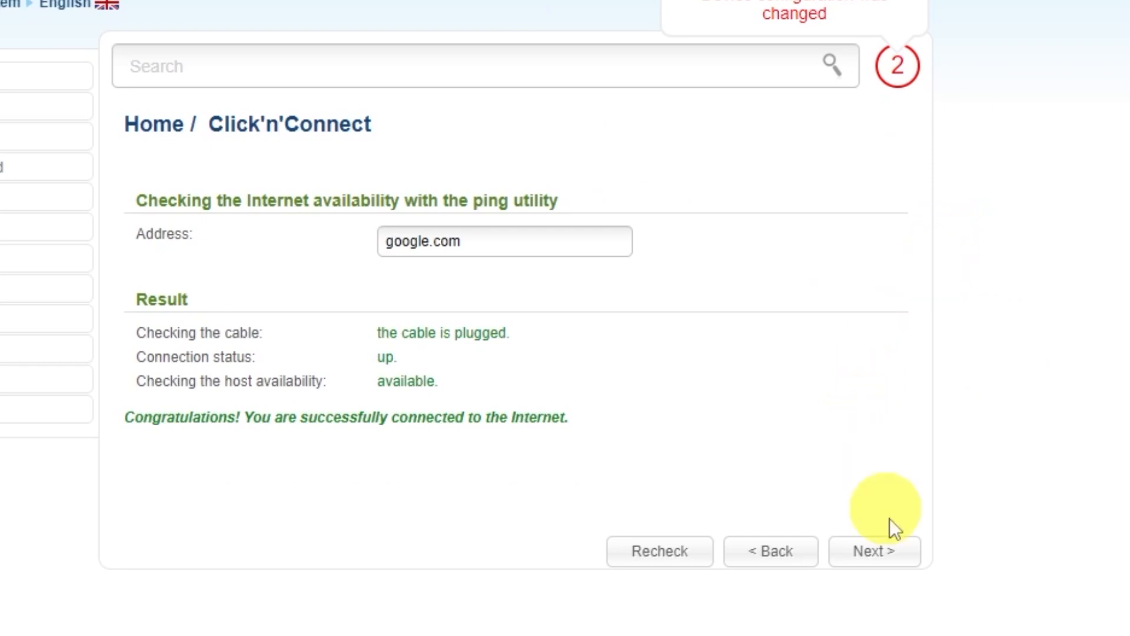
pyautogui.click(885, 556)
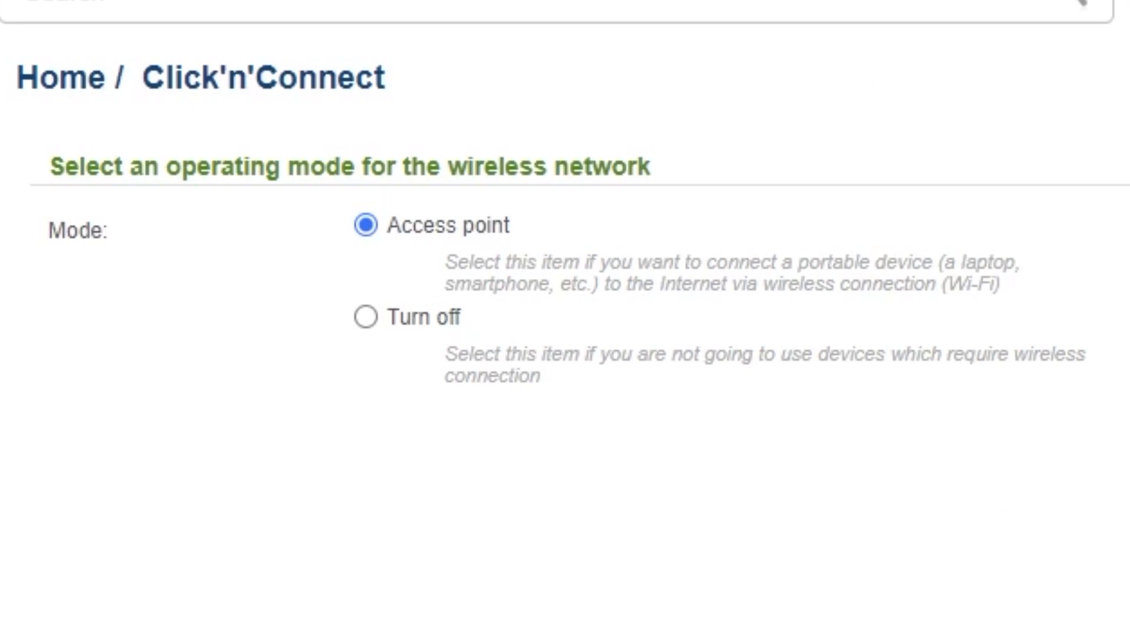
# Keep Access point mode and the network name DIR-615.
pyautogui.click(892, 551)
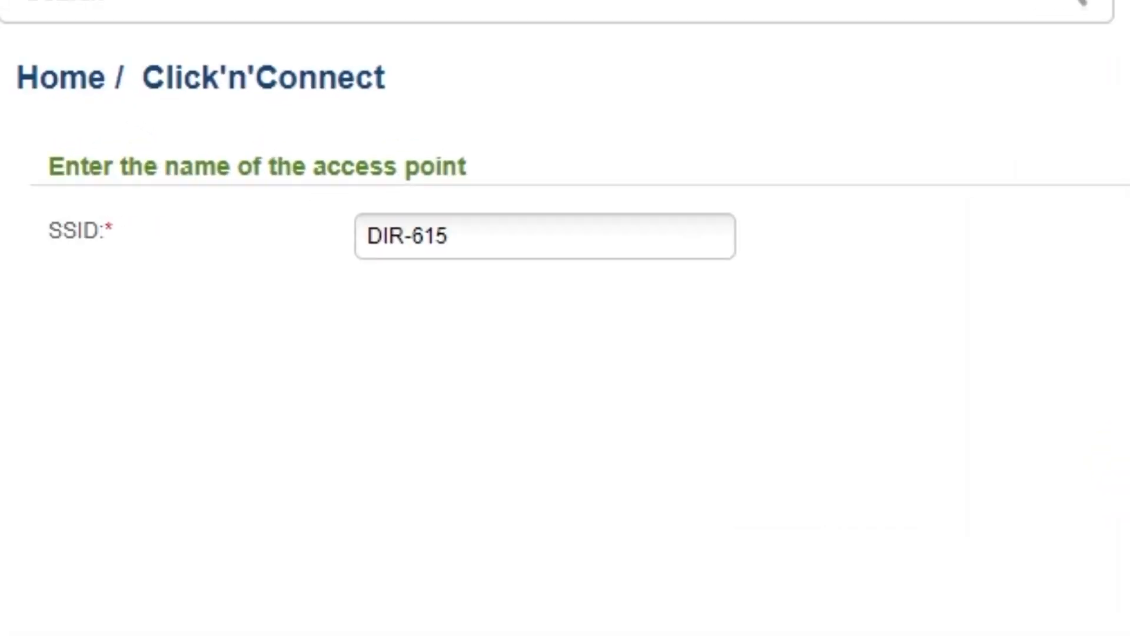
pyautogui.click(481, 231)
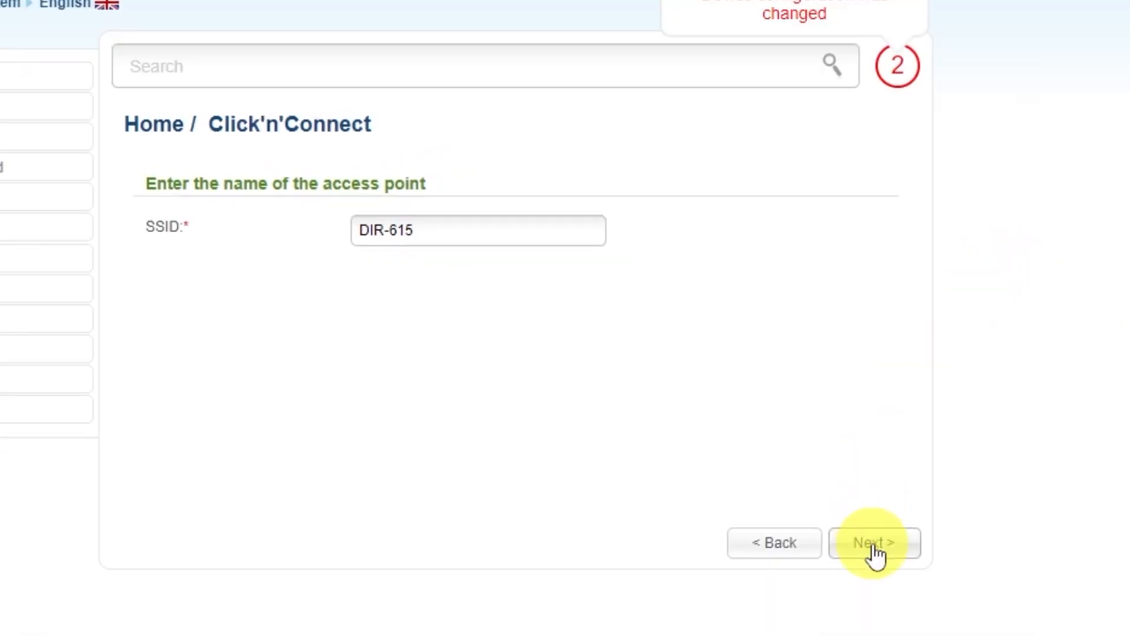
pyautogui.click(872, 544)
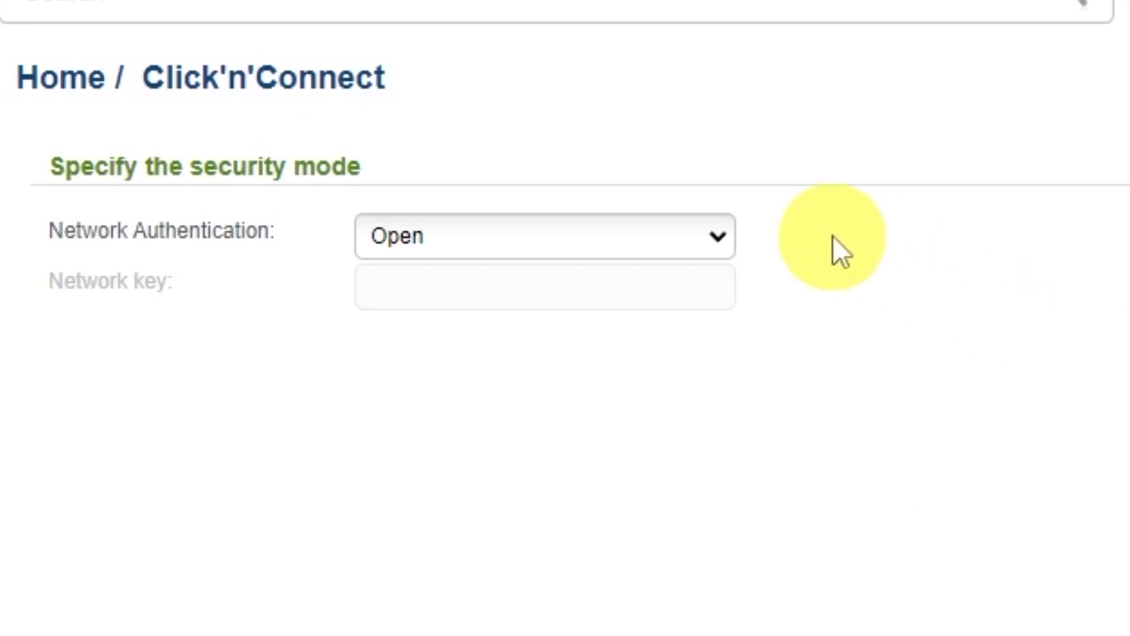
# Set Wi-Fi authentication to Protected with a network key and apply the wireless settings.
pyautogui.click(716, 240)
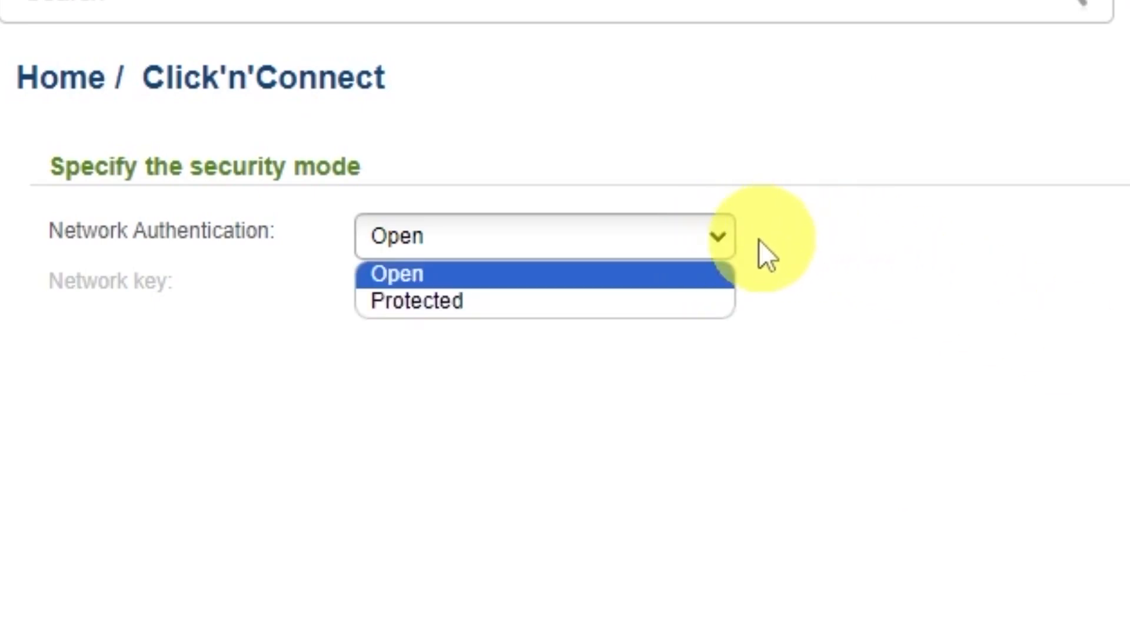
pyautogui.click(406, 301)
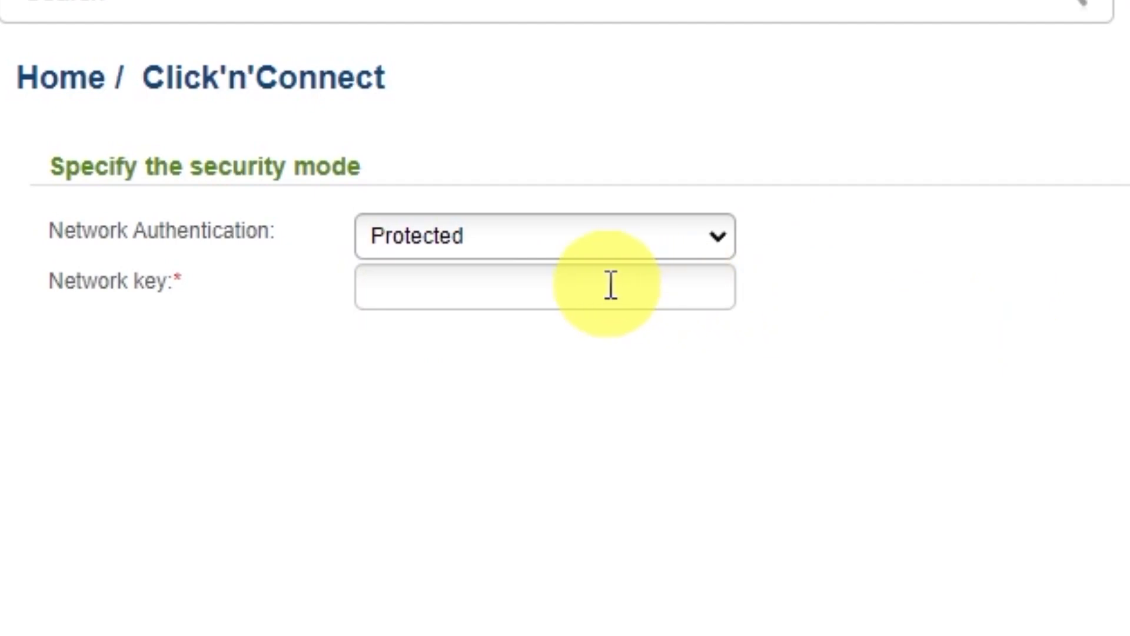
pyautogui.click(610, 285)
pyautogui.write('123456789')
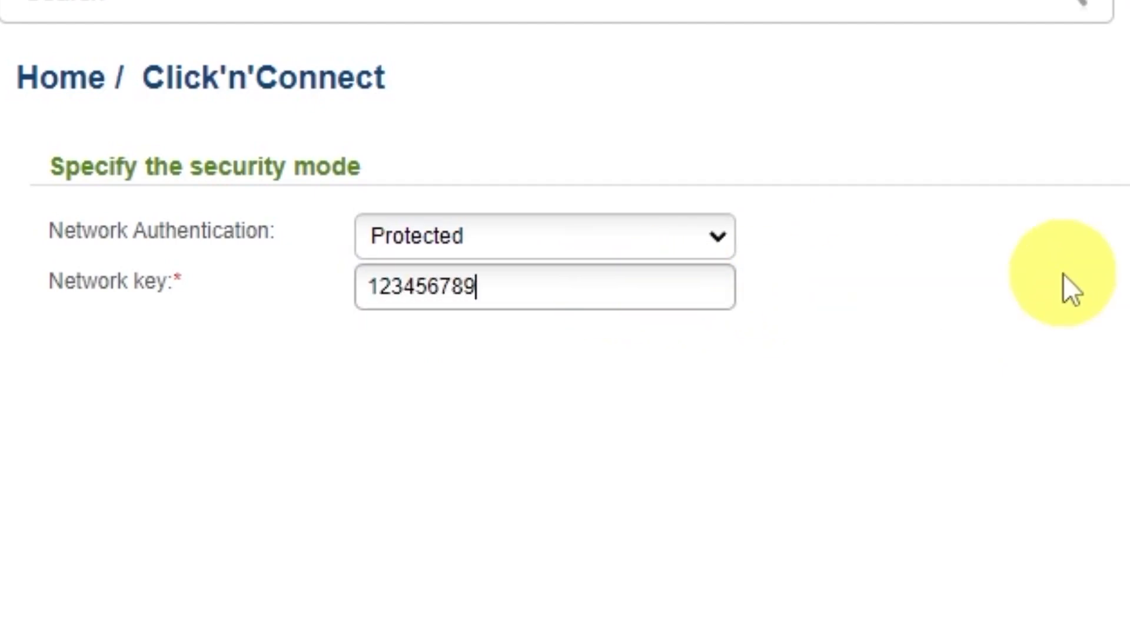
pyautogui.click(888, 542)
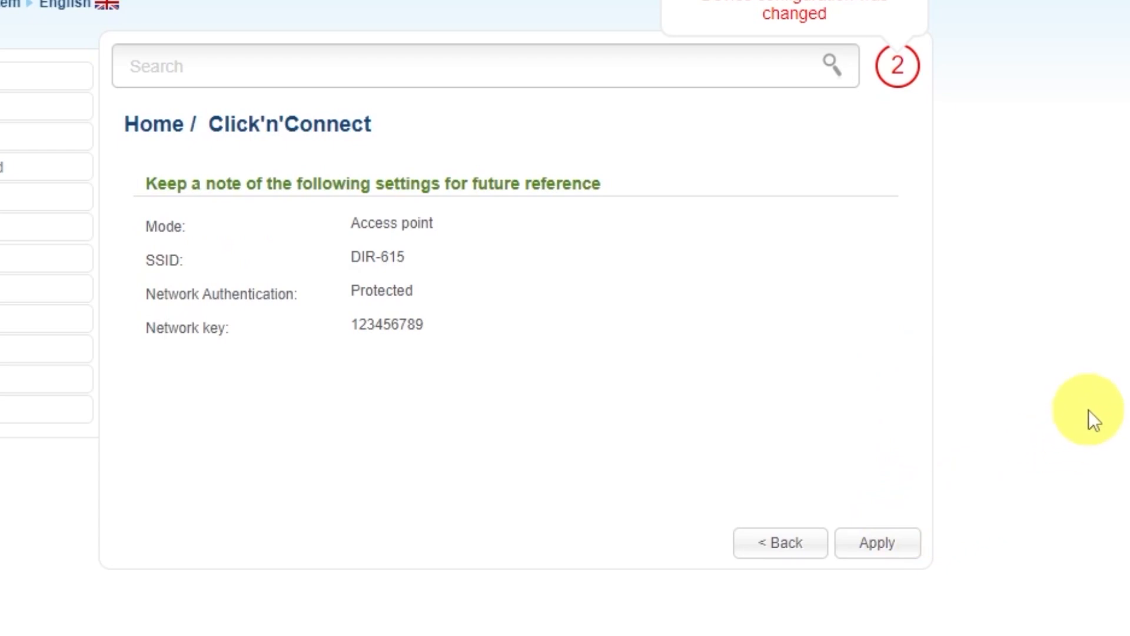
pyautogui.click(908, 533)
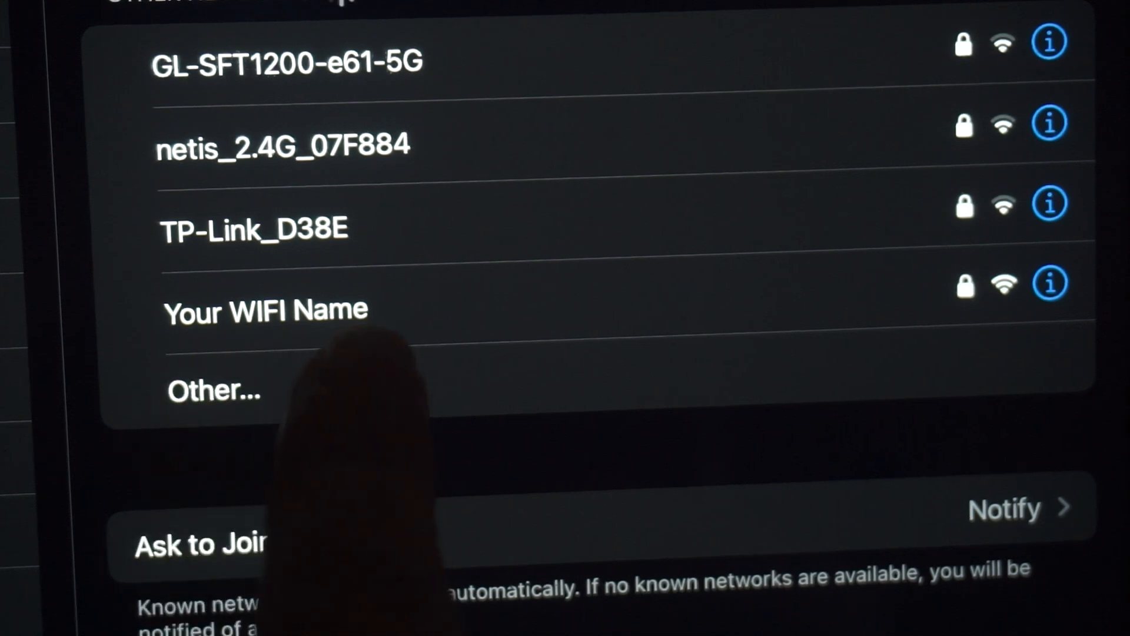
# Join the 'Your WIFI Name' network from the iPad's Wi-Fi settings.
pyautogui.click(264, 311)
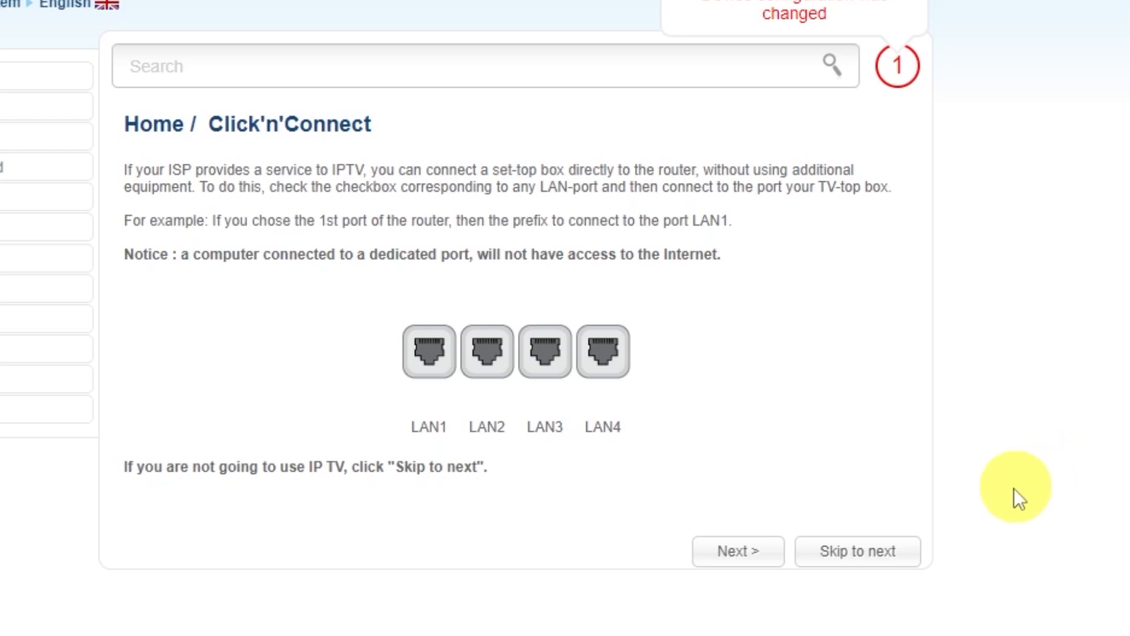
# Skip the IPTV port step, apply the wizard settings and dismiss the completion alert.
pyautogui.click(858, 550)
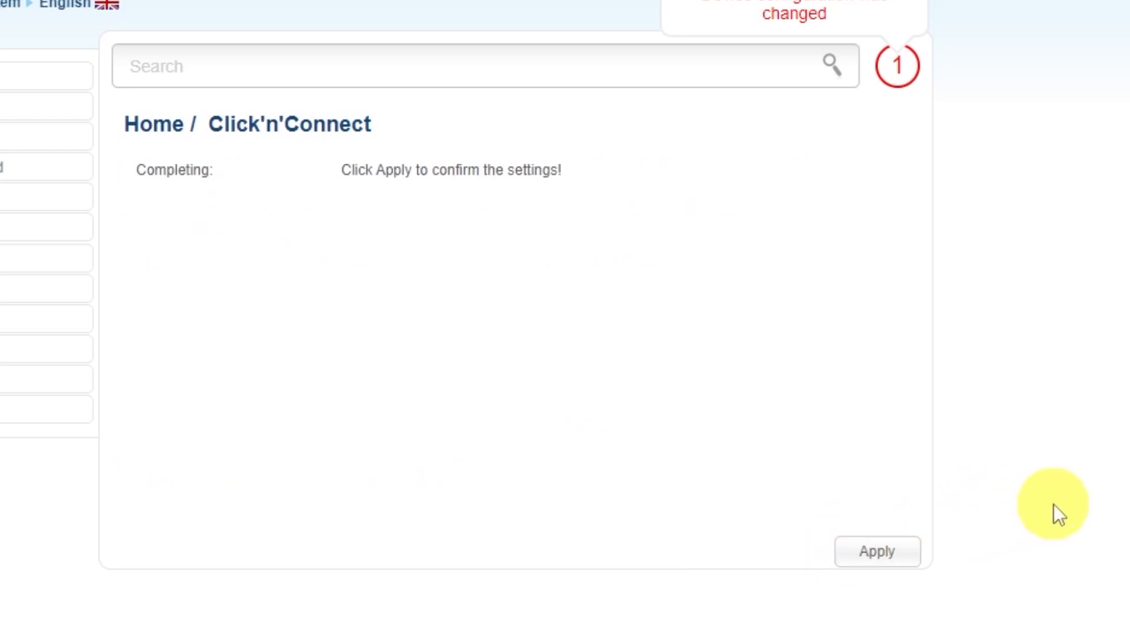
pyautogui.click(877, 551)
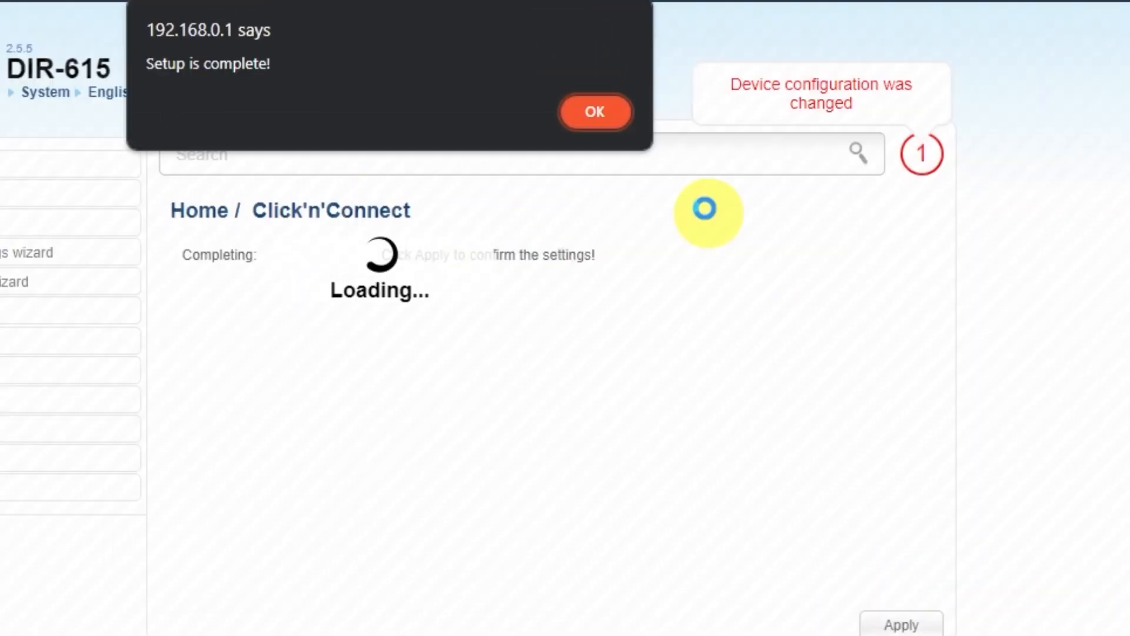
pyautogui.click(596, 112)
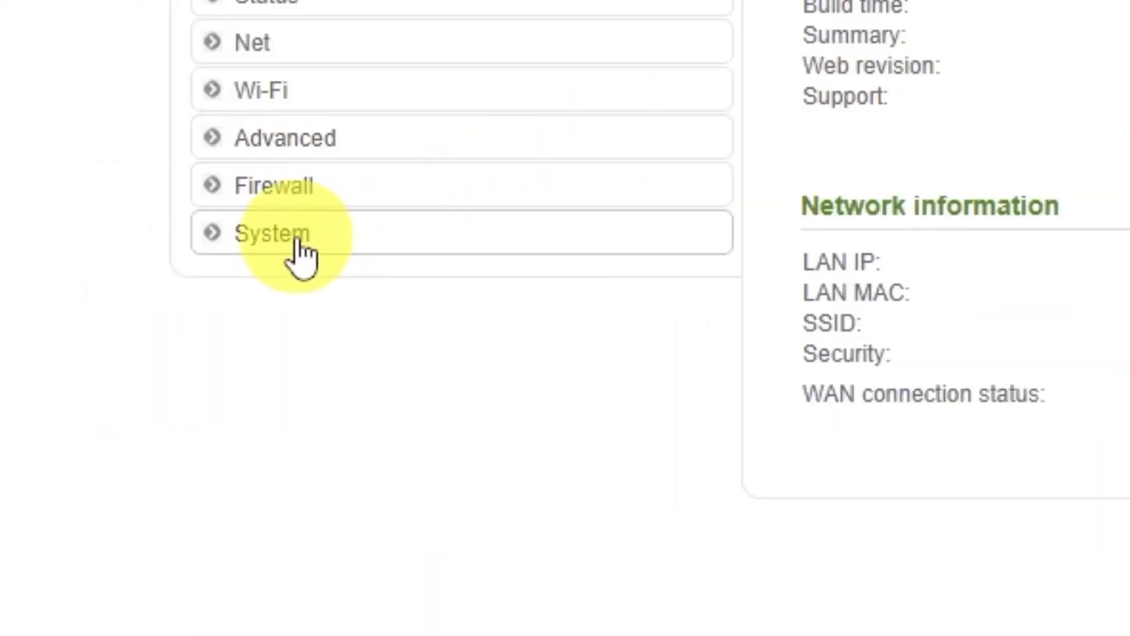
# Save the configuration under System / Configuration, then reboot the router.
pyautogui.click(140, 419)
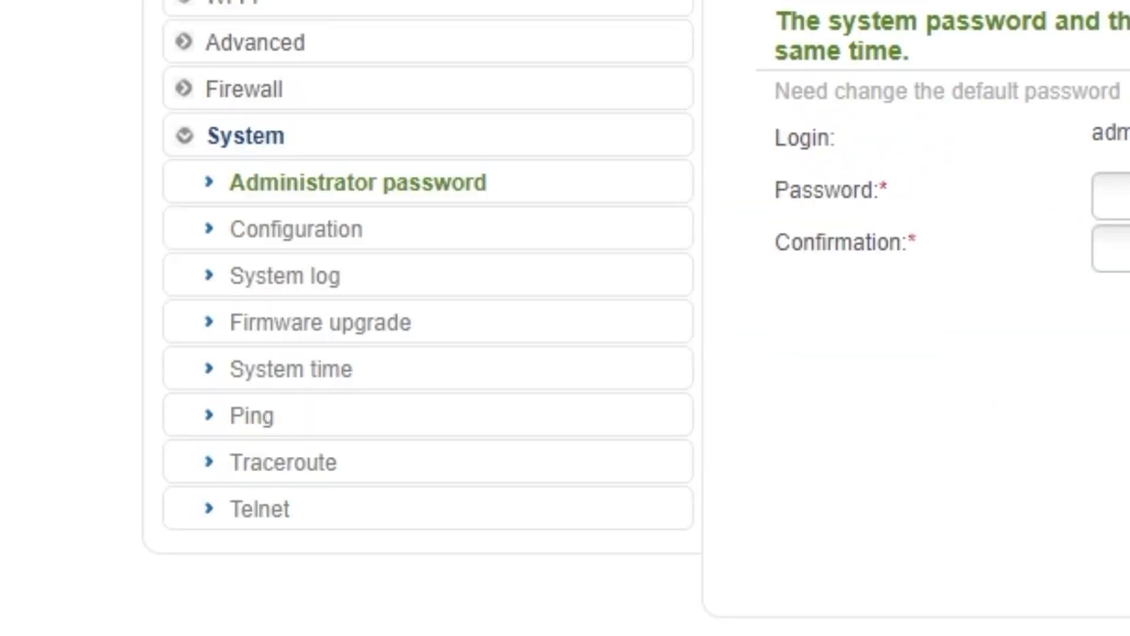
pyautogui.click(301, 245)
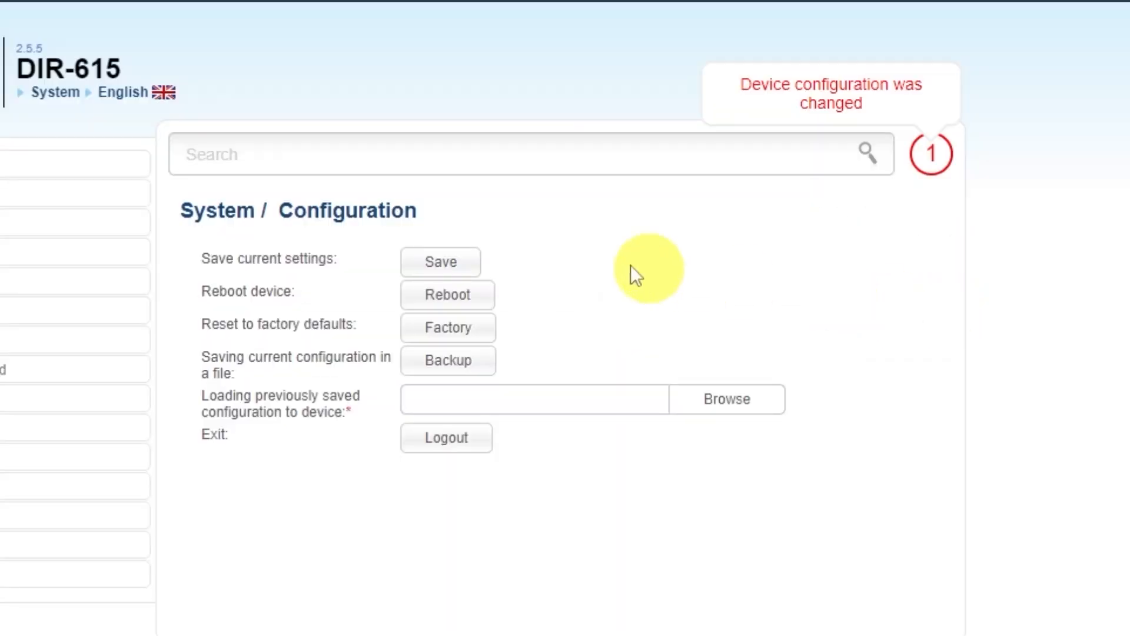
pyautogui.click(441, 261)
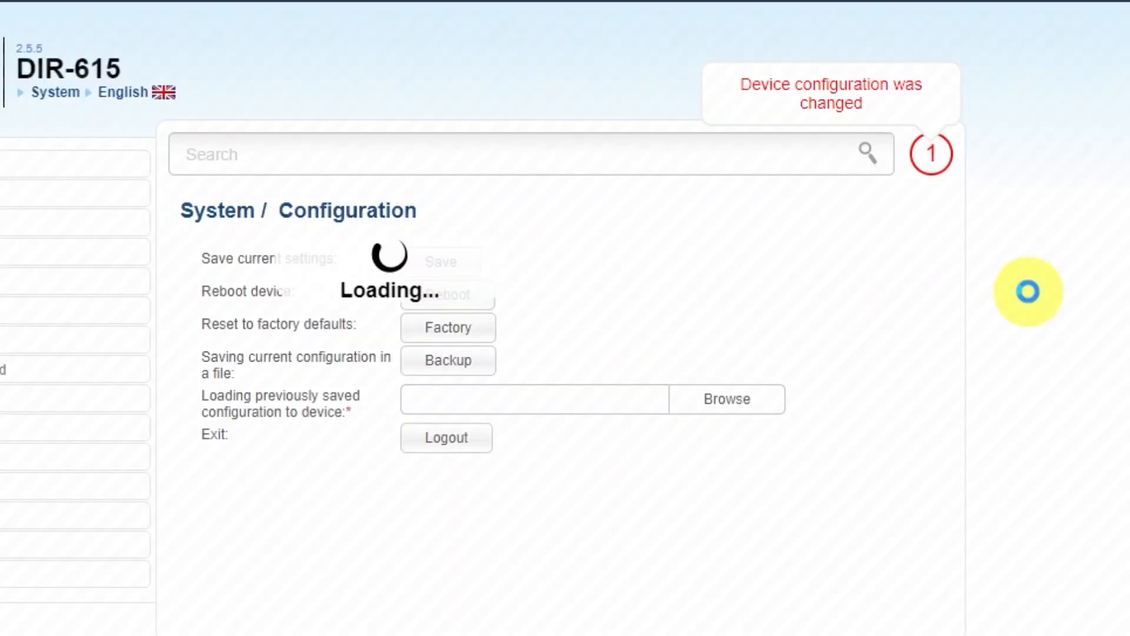
pyautogui.click(590, 111)
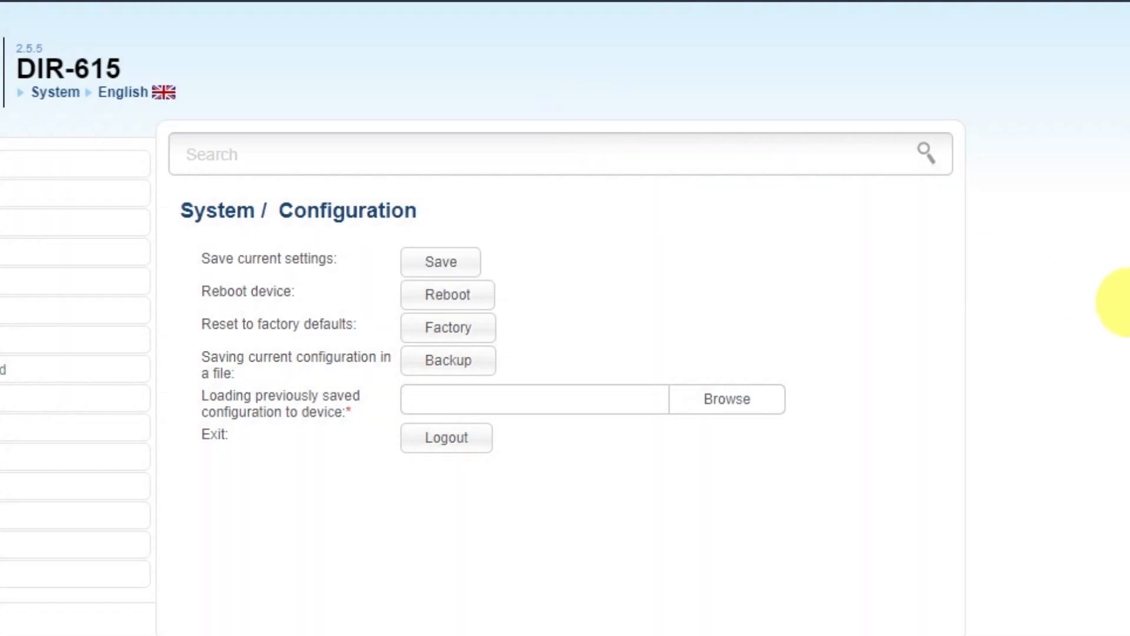
pyautogui.click(478, 301)
pyautogui.click(502, 174)
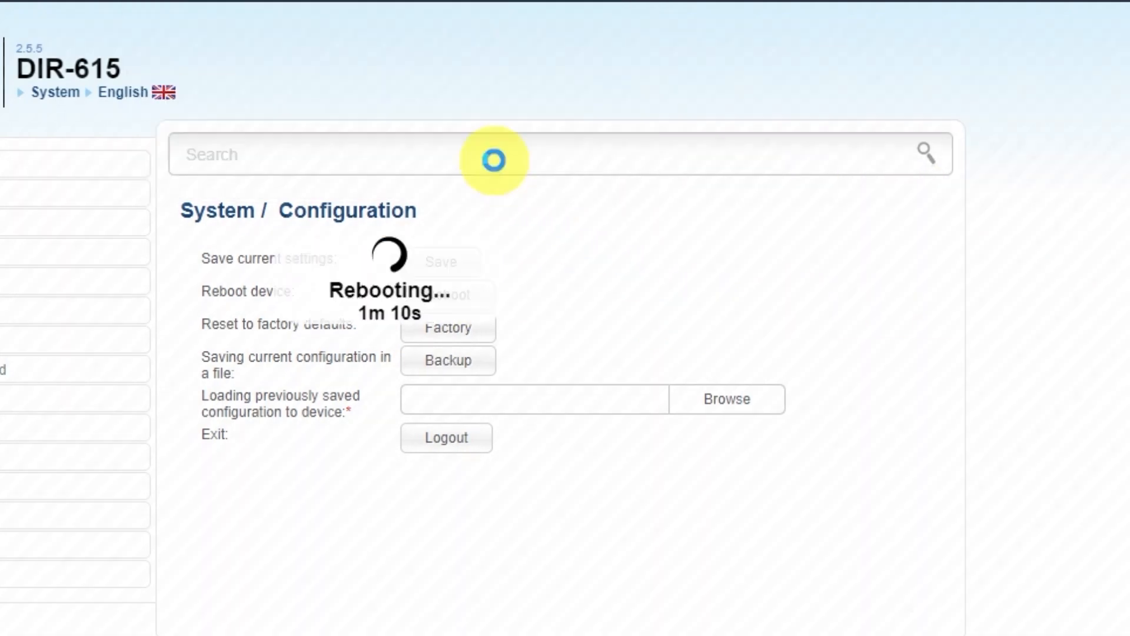